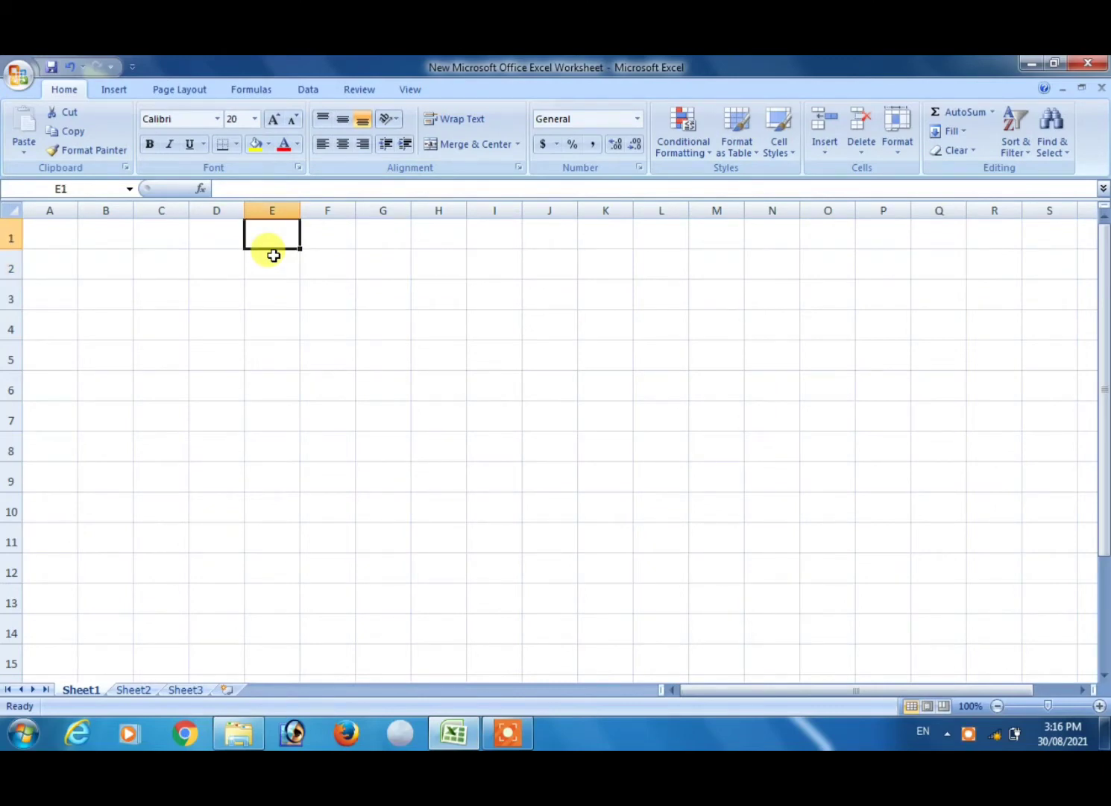
Enter the label "Selection -1" in cell E1.
type("Sel")
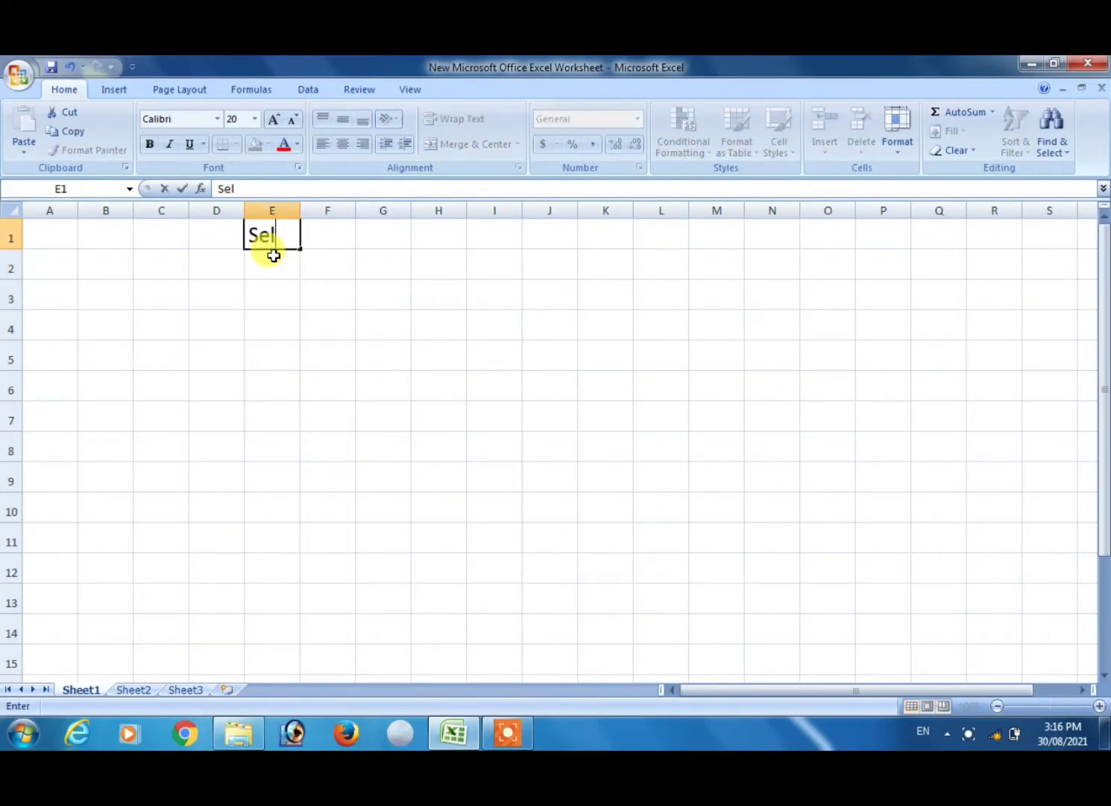
type("ection ")
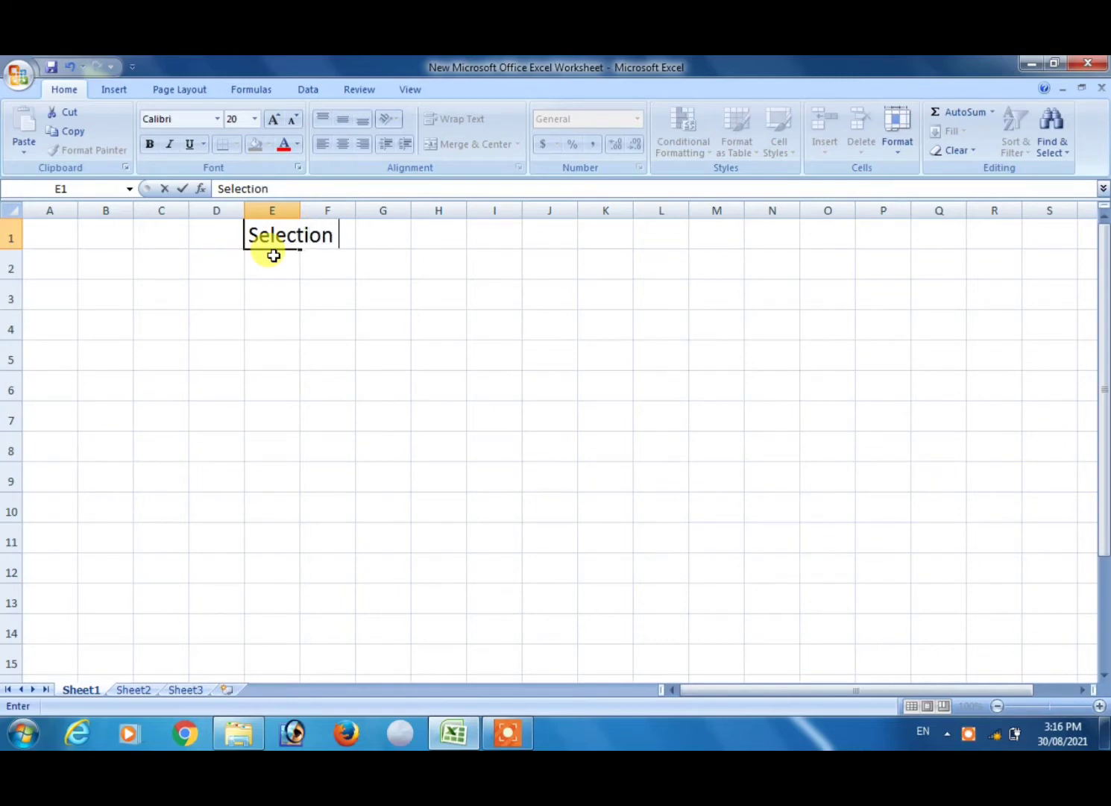
type("-2")
key("BackSpace")
type("1")
key("Return")
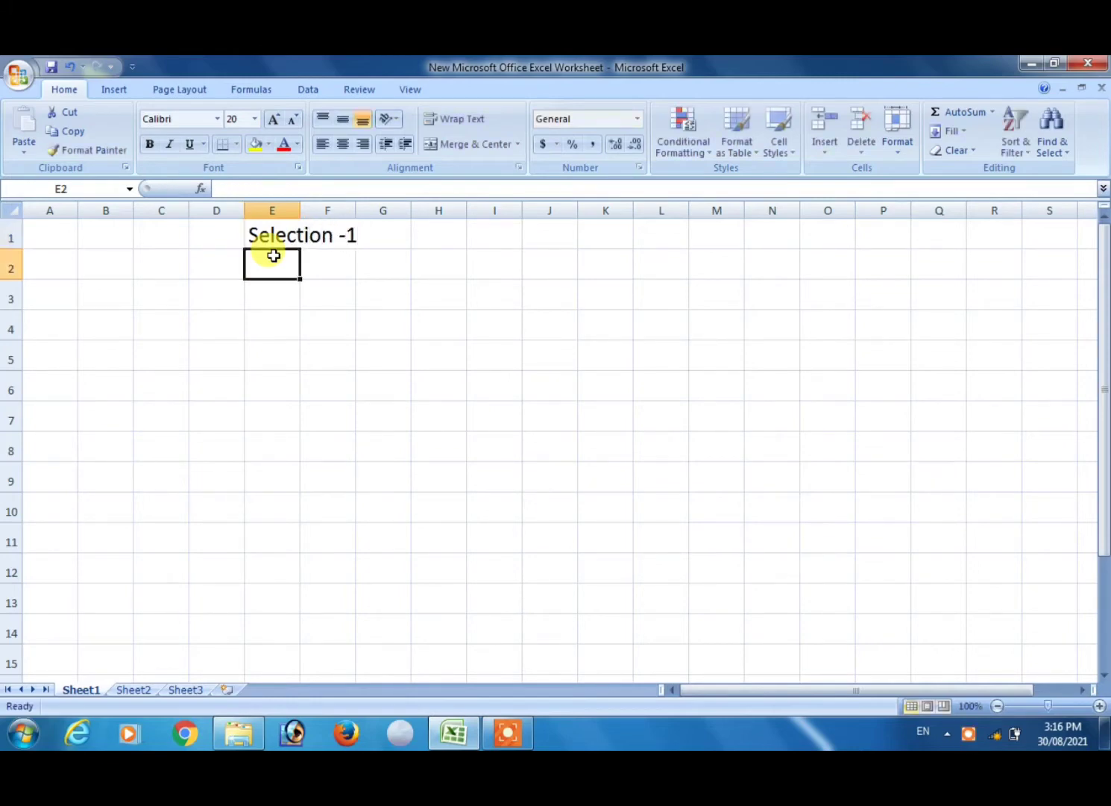
Enter the label "Selection -2" in cell E2.
type("Selection -1")
key("Tab")
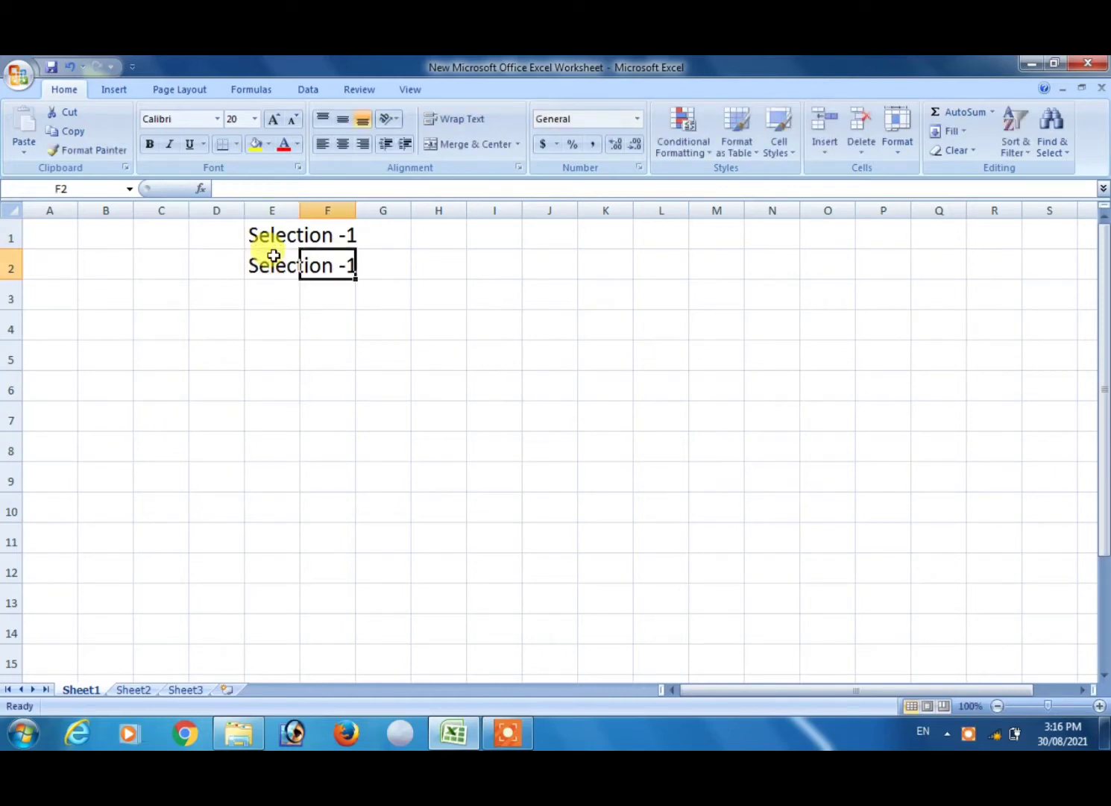
left_click(270, 253)
key("F2")
key("BackSpace")
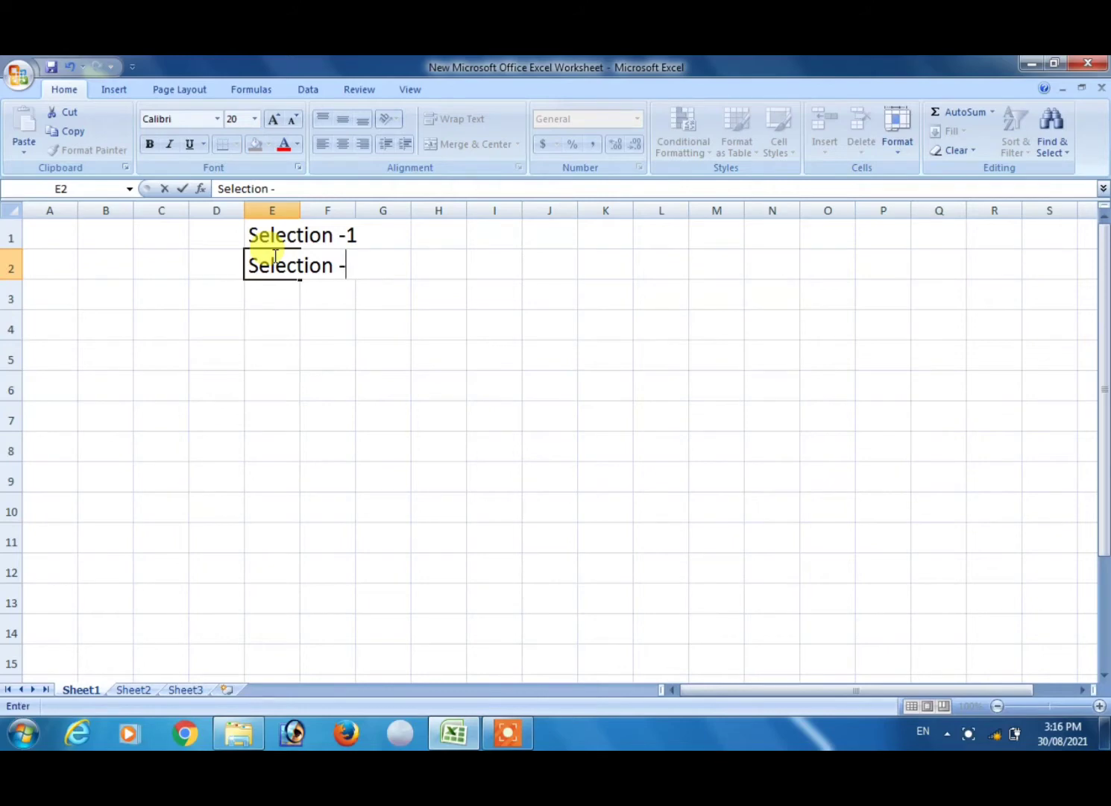
type("2")
key("Return")
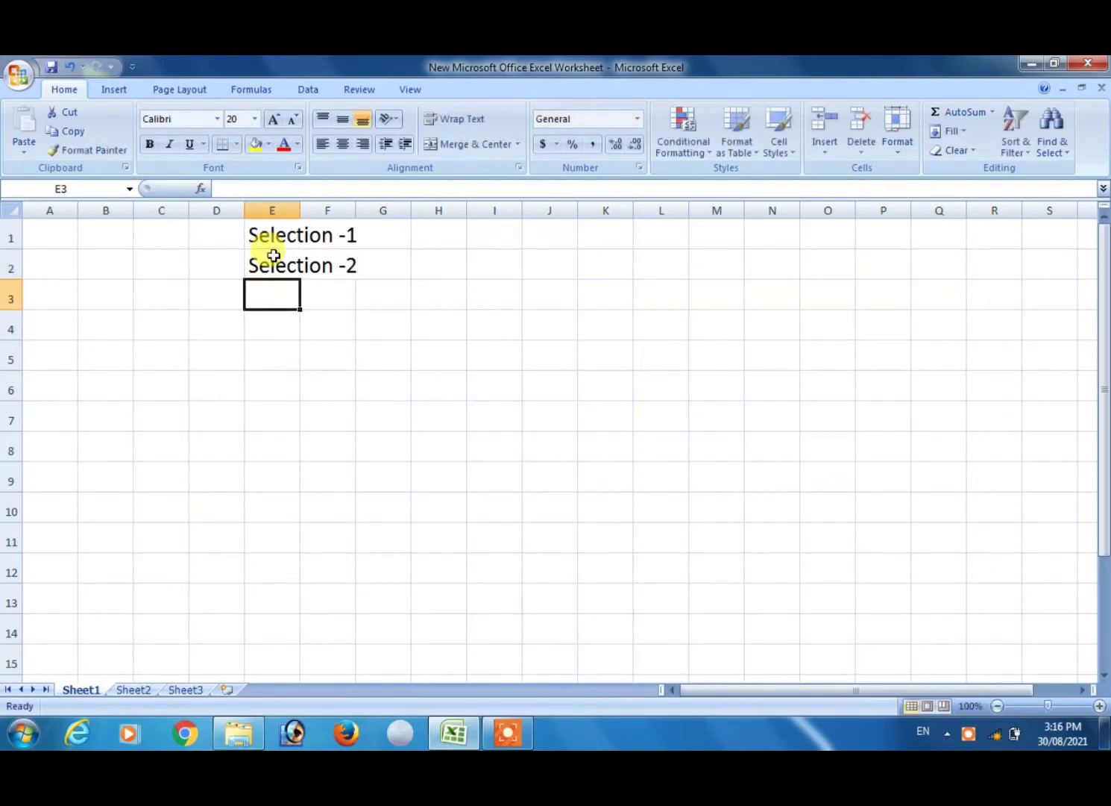
type("d")
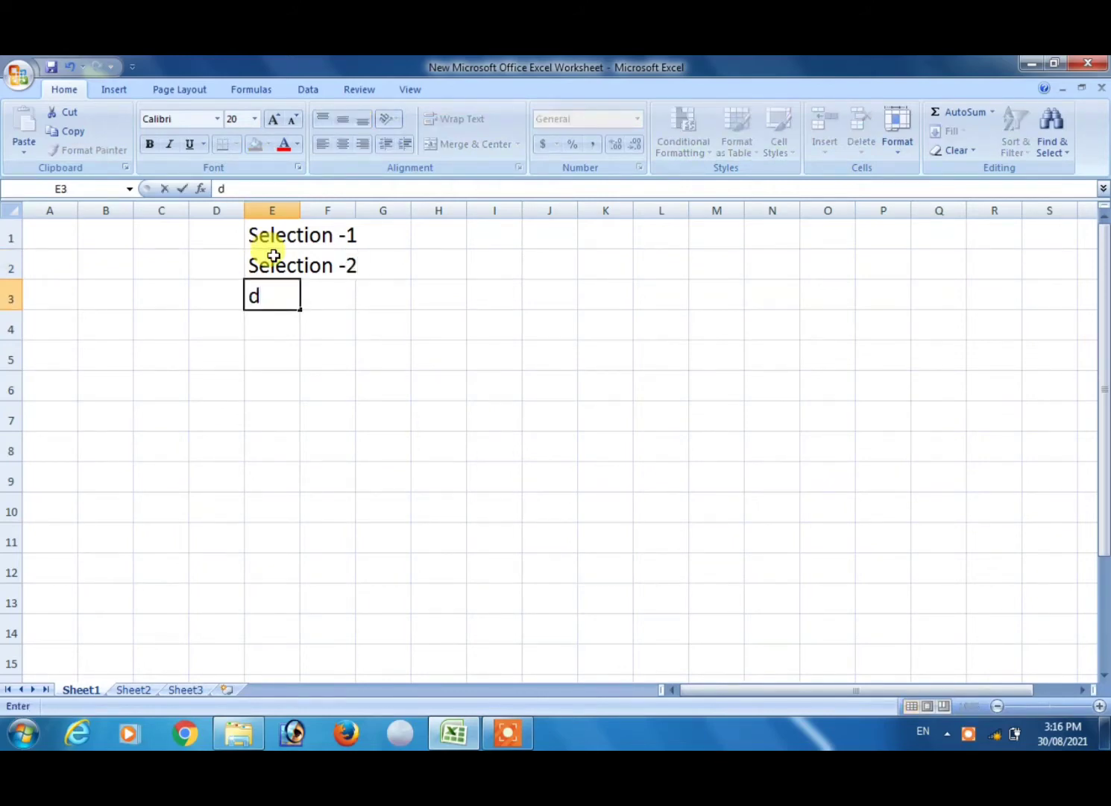
key("Return")
key("Return")
key("Up")
key("Up")
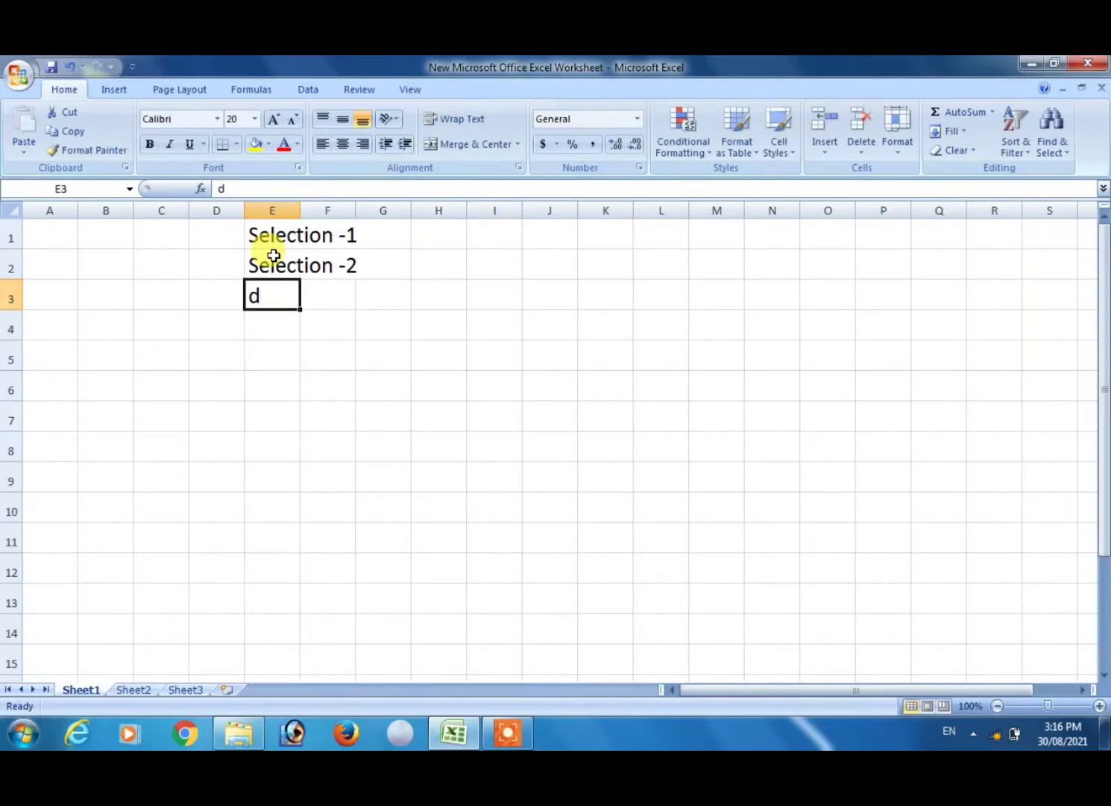
Fill cell E3 from the cell above, change its text to "Selection -3", and auto-fit the width of column E.
key("ctrl+d")
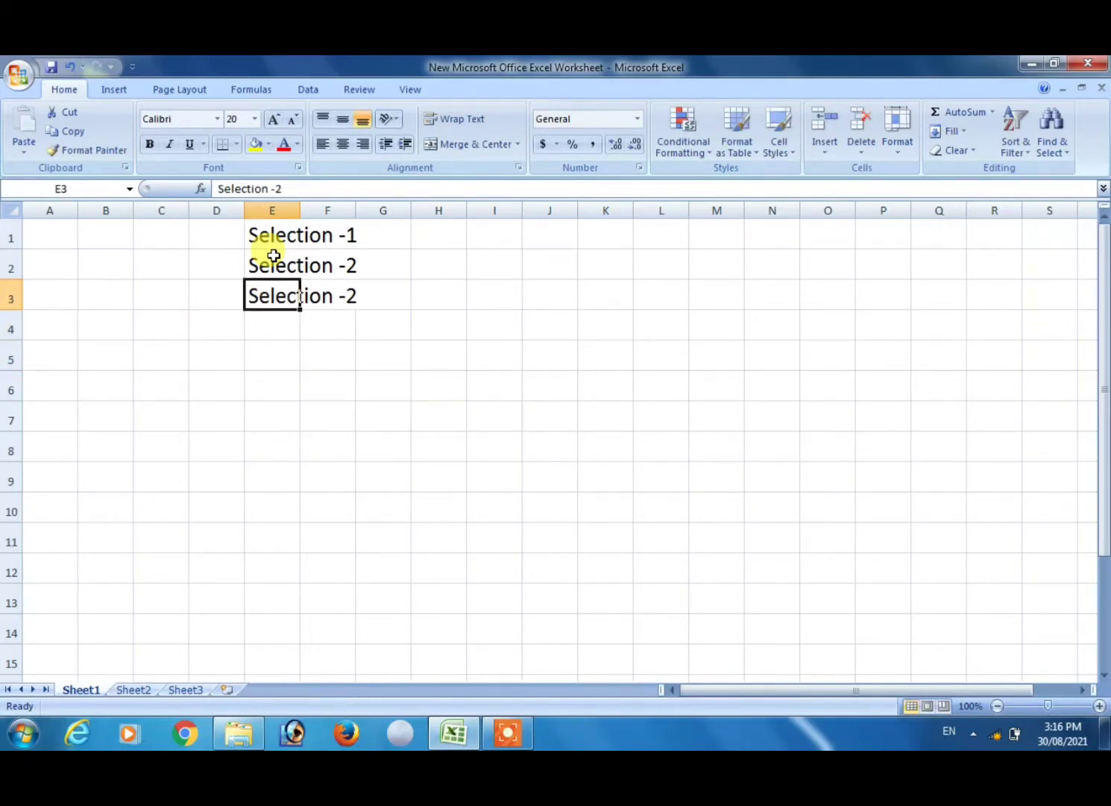
key("F2")
key("BackSpace")
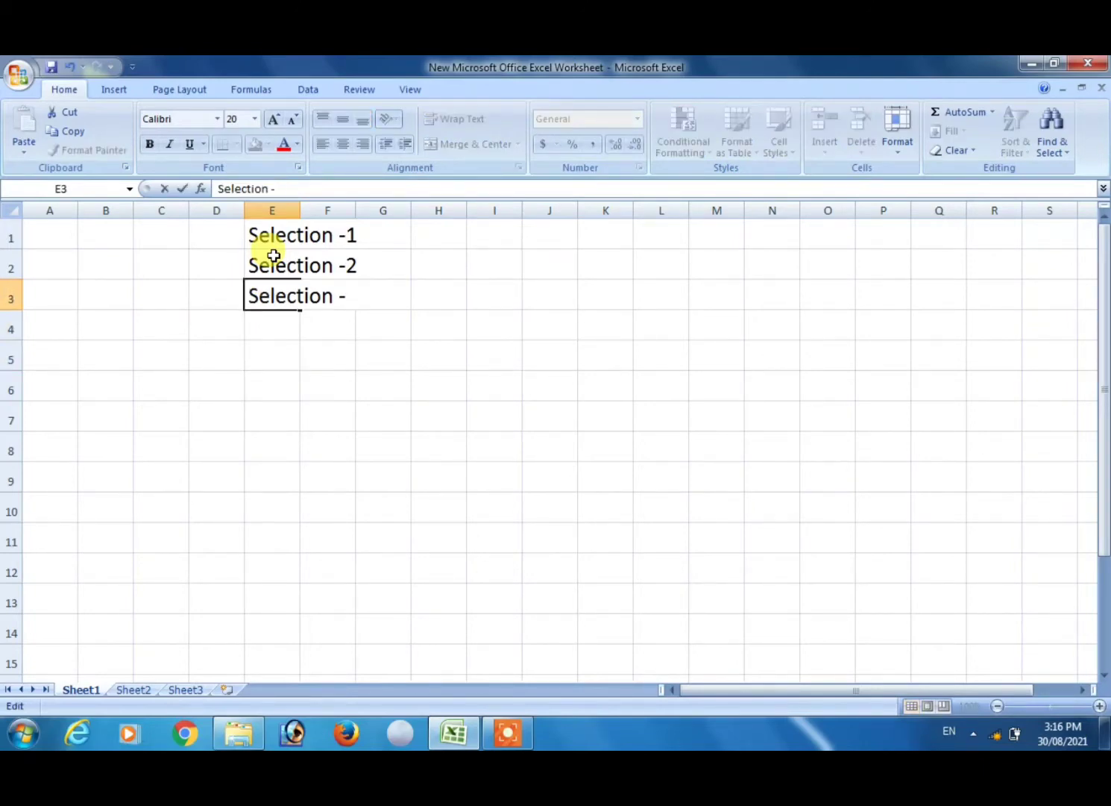
type("3")
key("Return")
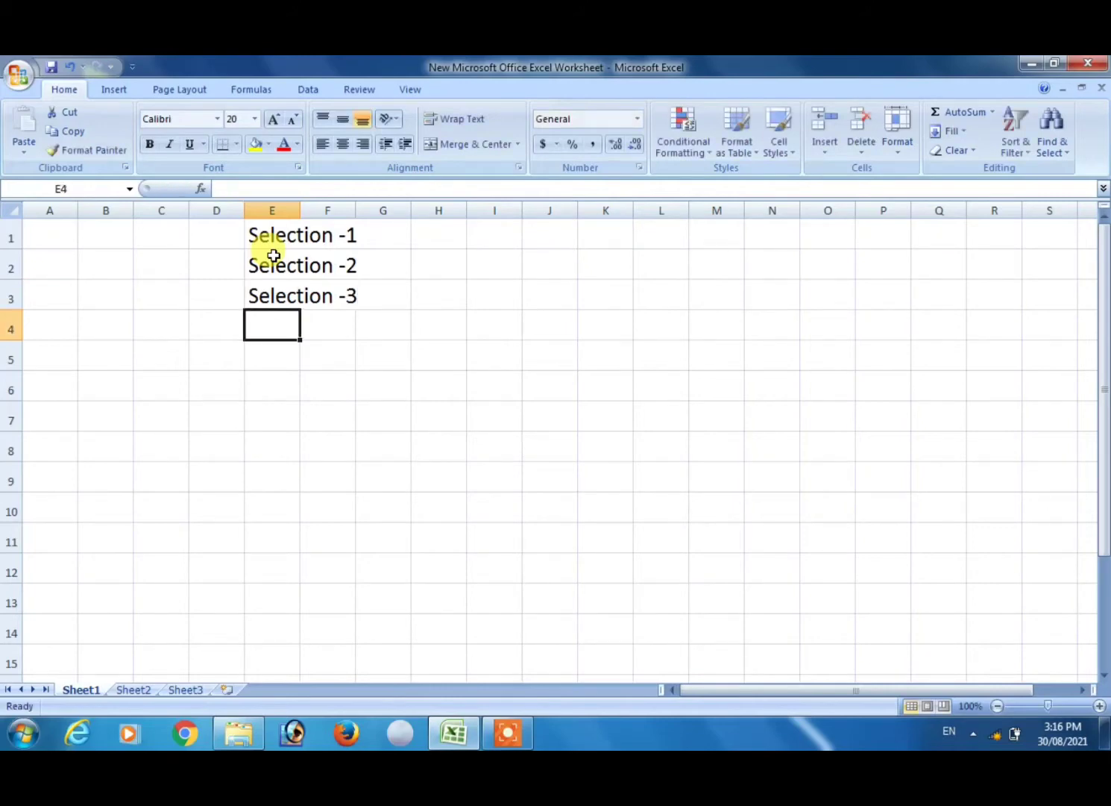
double_click(305, 207)
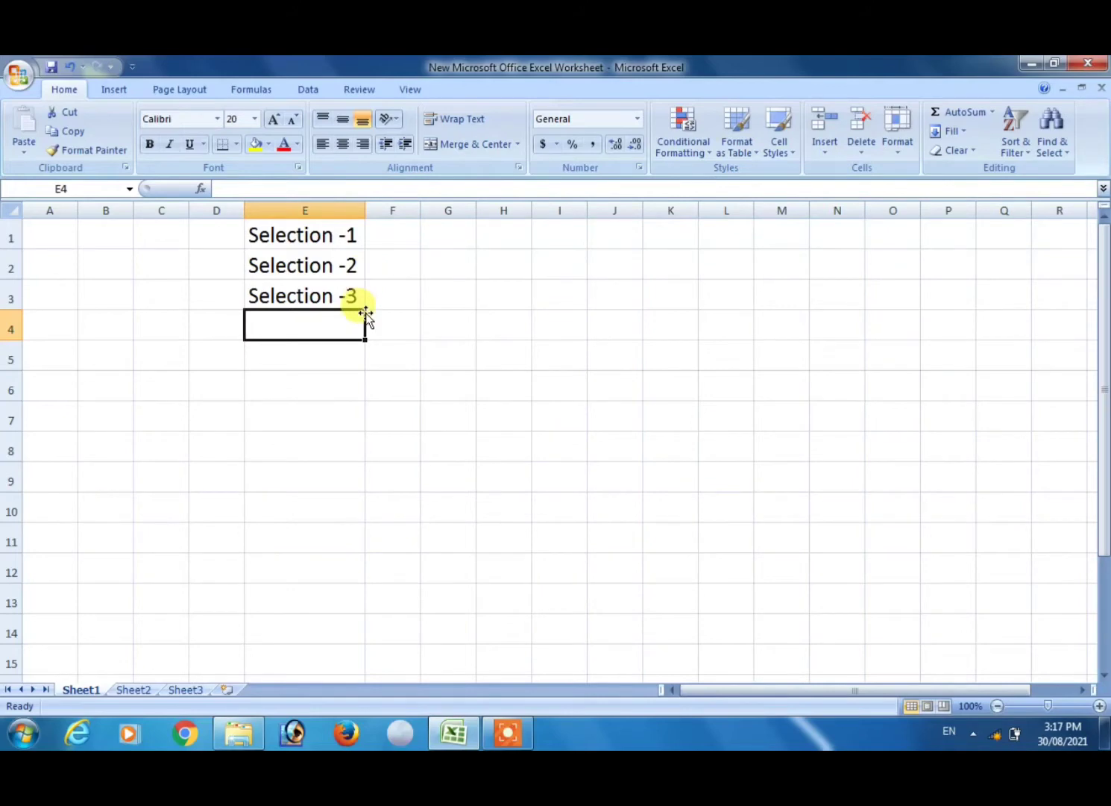
Fill cell E4 from the cell above and change its text to "Selection -4".
key("ctrl+d")
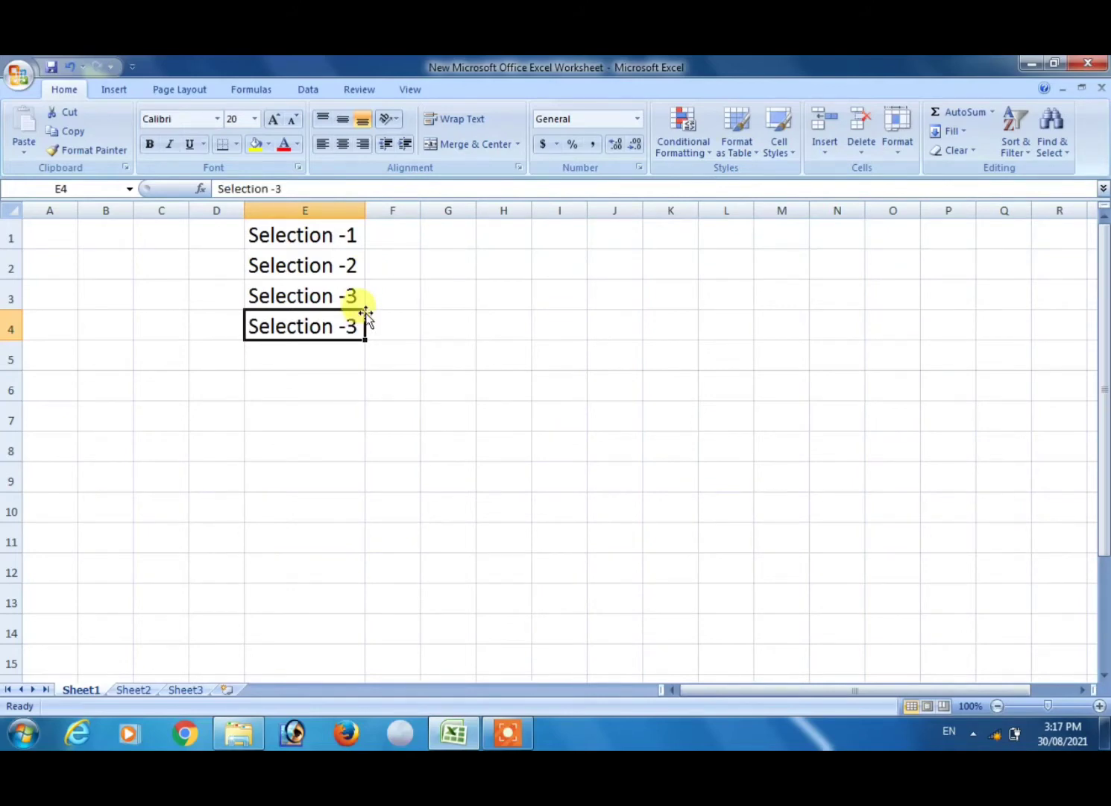
key("F2")
key("BackSpace")
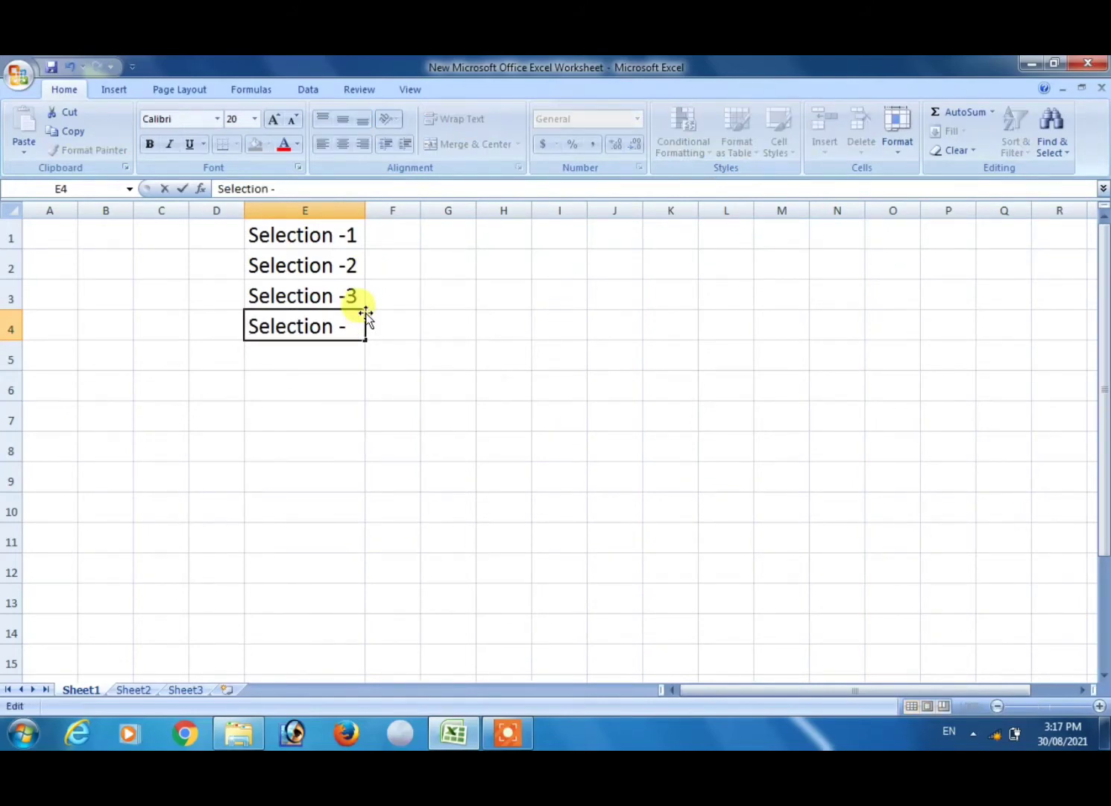
type("4")
key("Return")
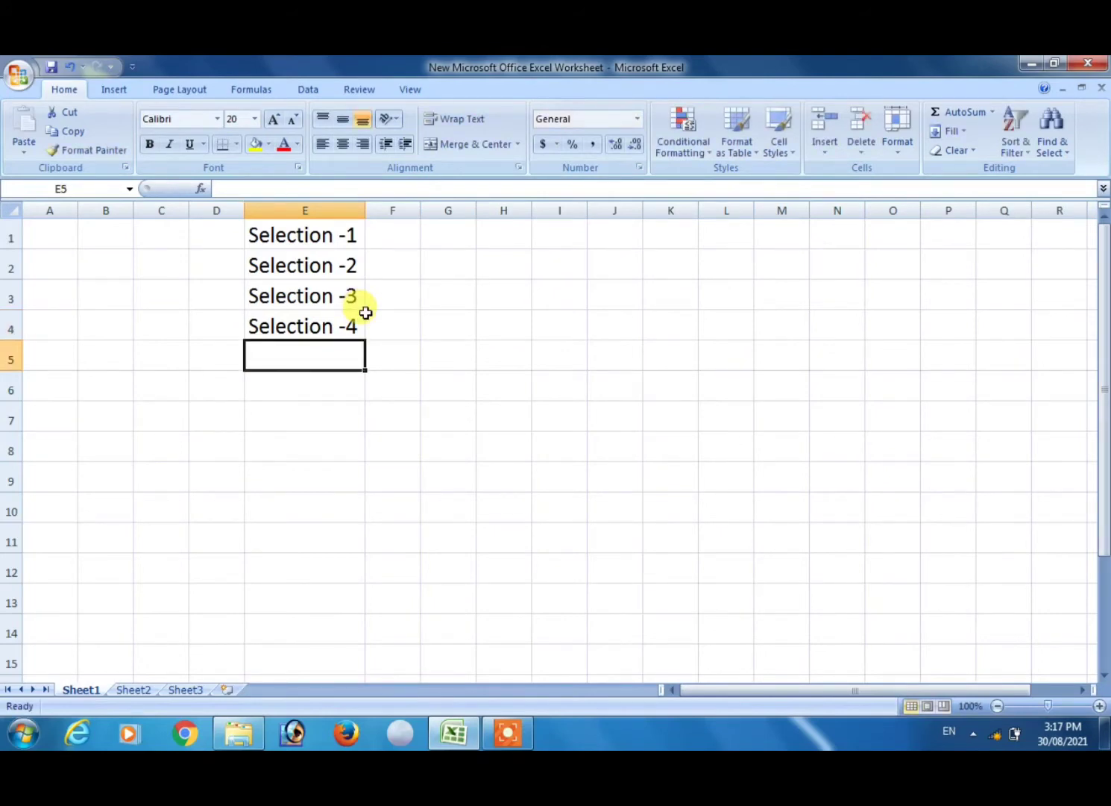
Fill cell E5 from the cell above and change its text to "Selection -5".
key("ctrl+d")
key("F2")
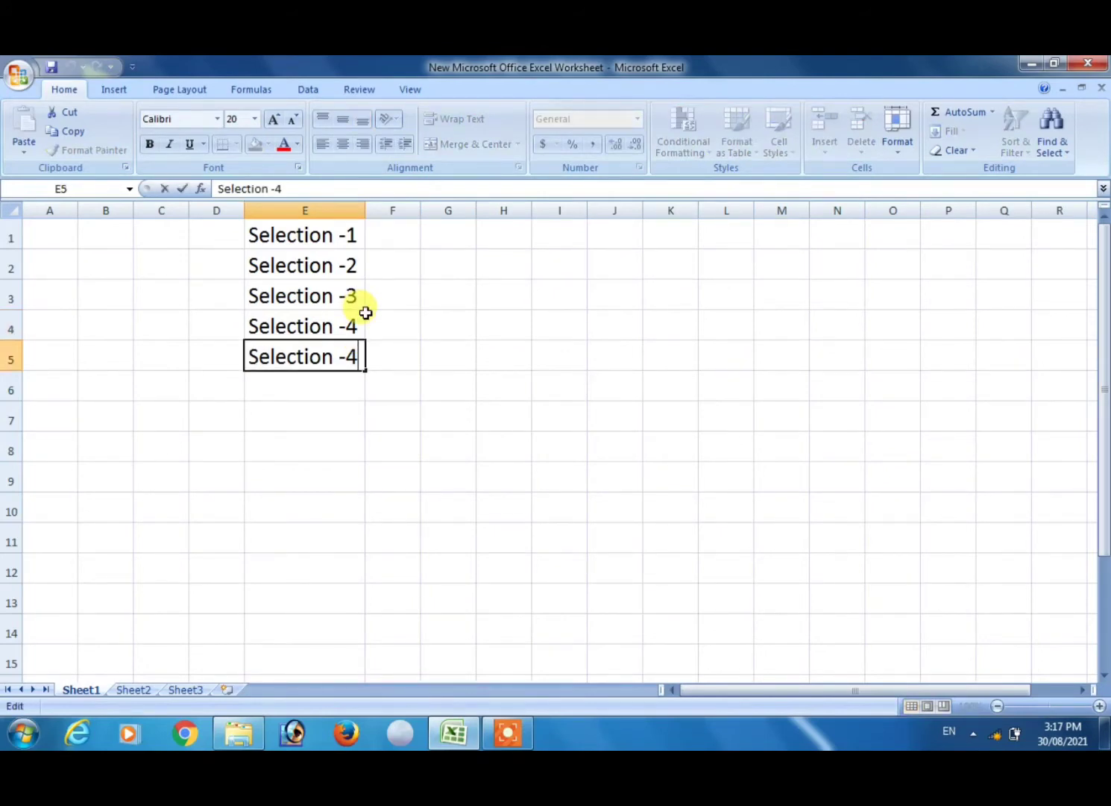
key("BackSpace")
type("5")
key("Return")
key("Return")
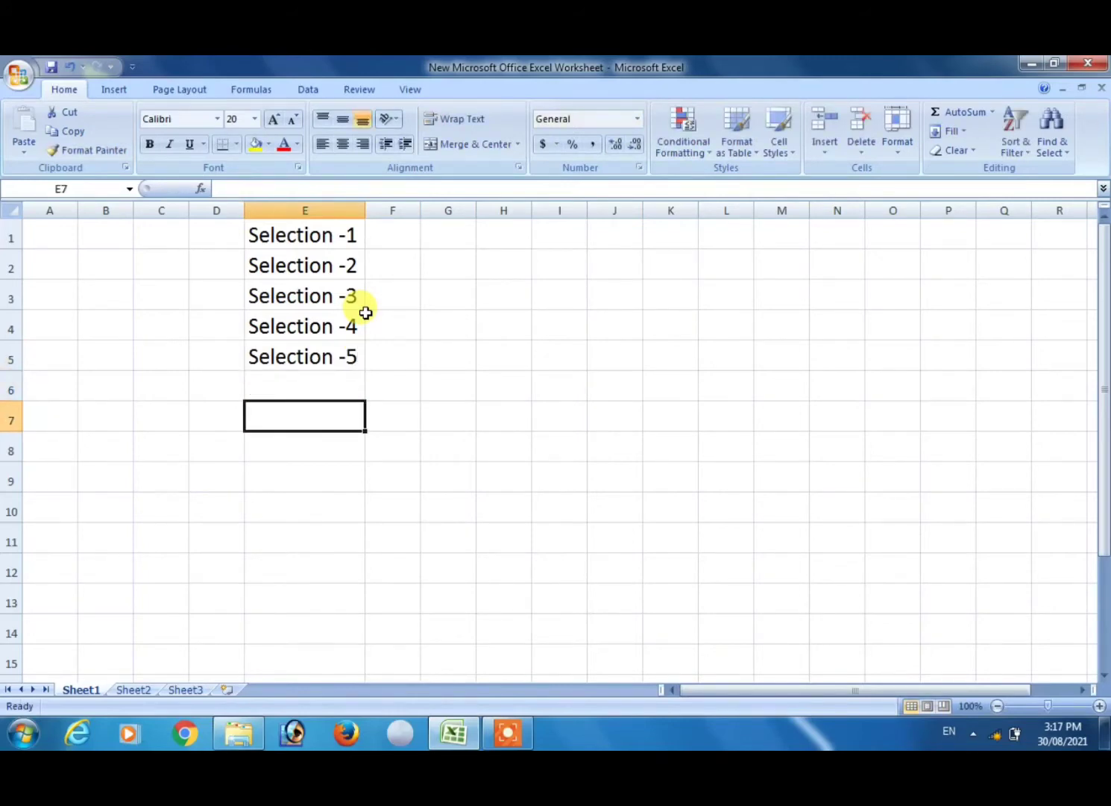
Enter the label "Select No." in cell D7 and auto-fit the width of column D.
key("Left")
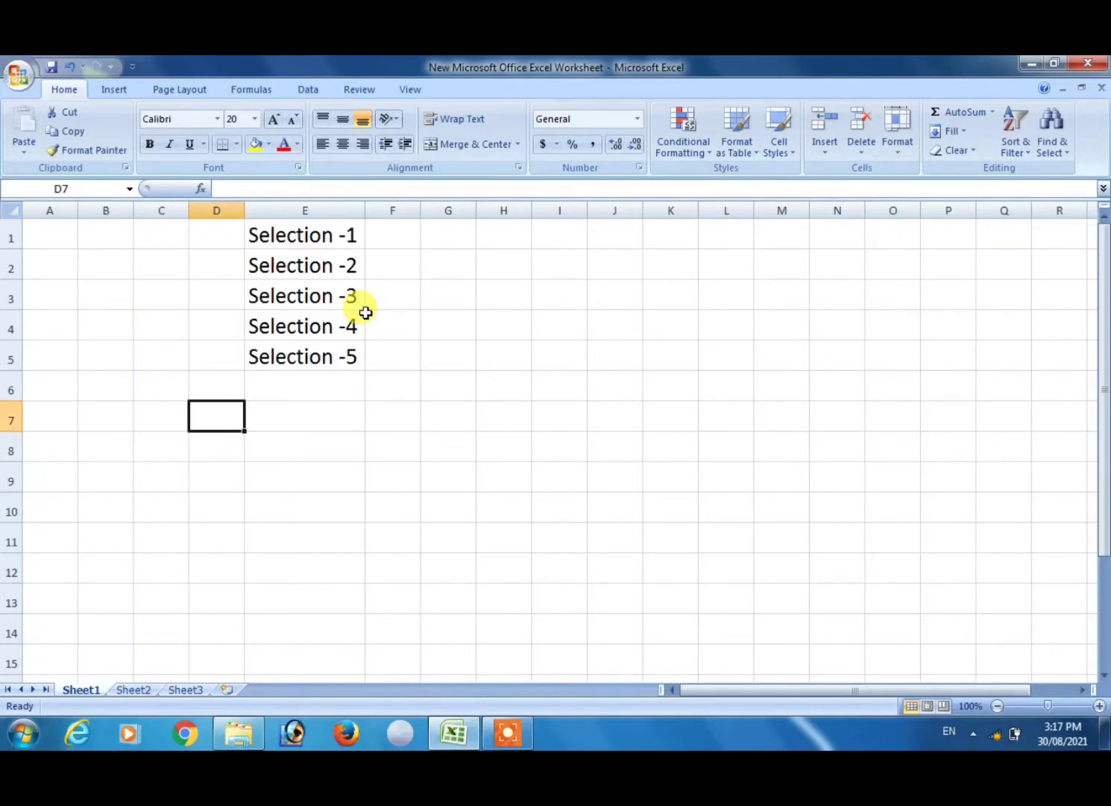
key("Left")
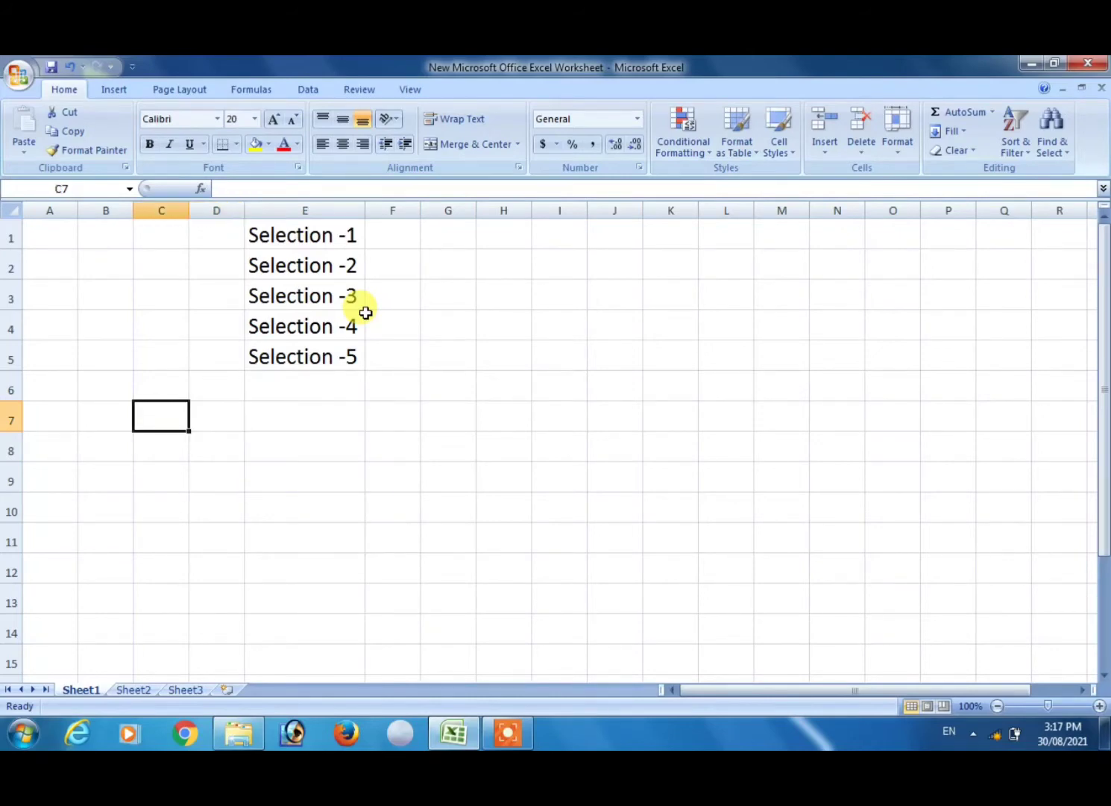
key("Right")
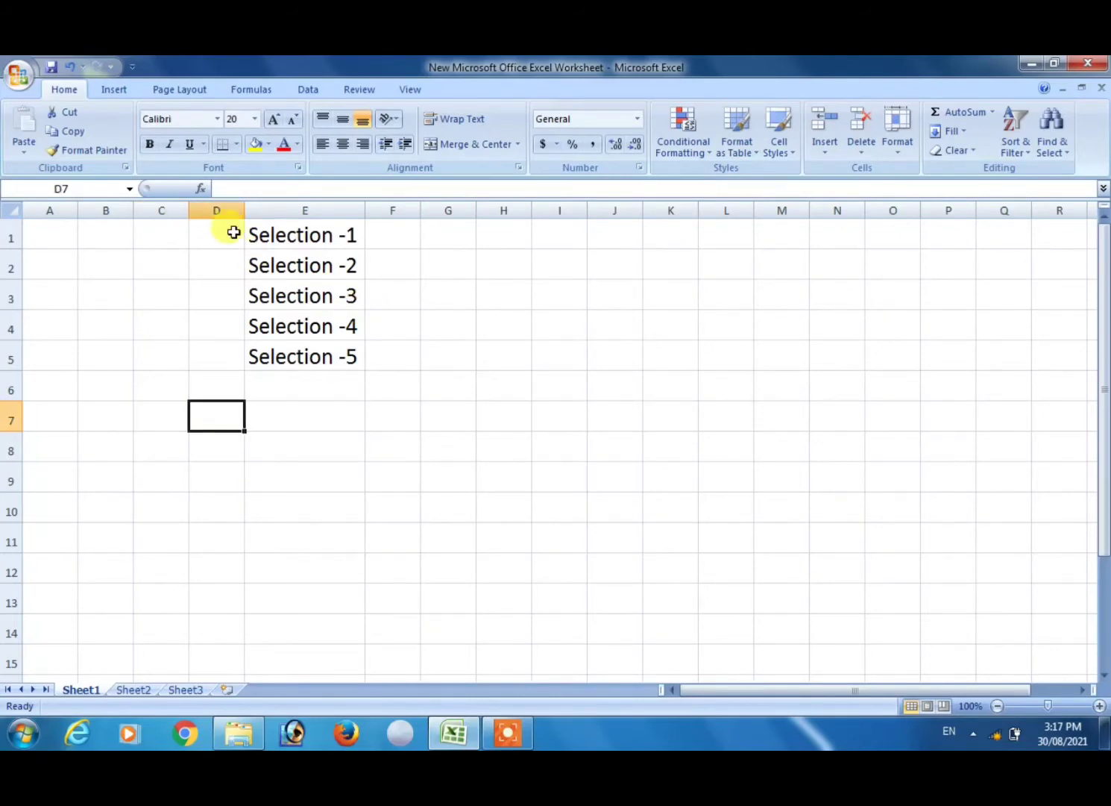
type("Select ")
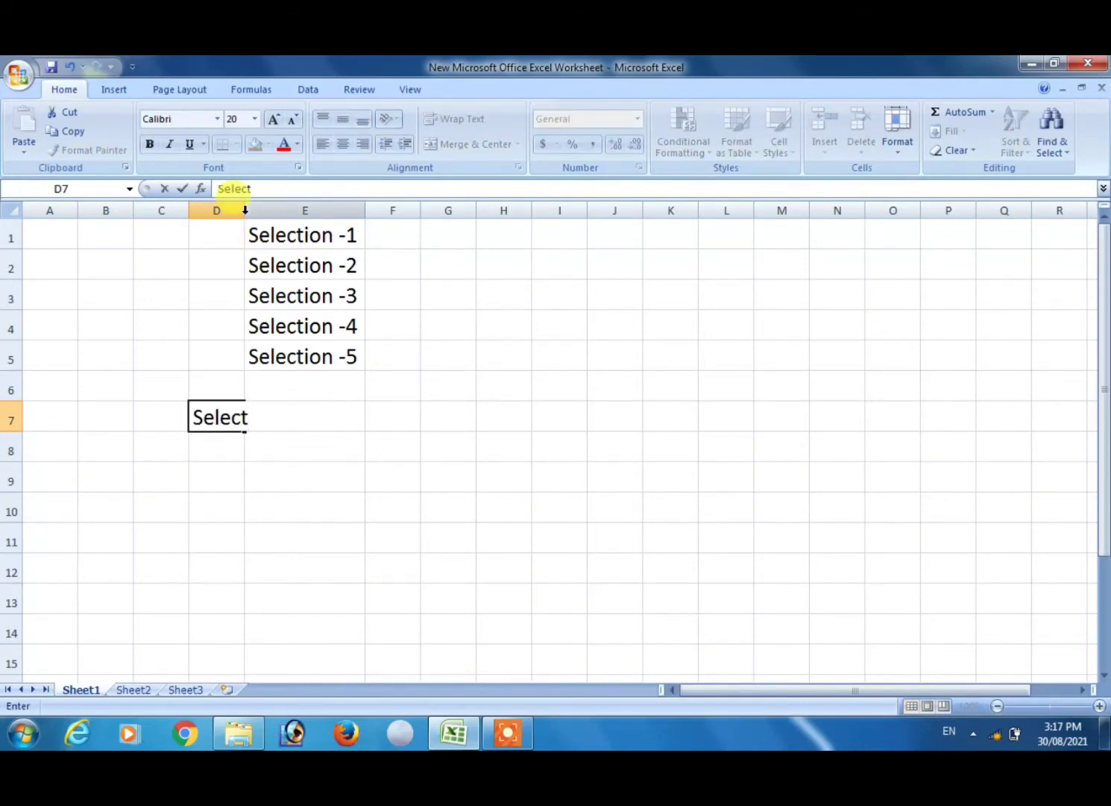
type("No.")
left_click(245, 210)
double_click(244, 211)
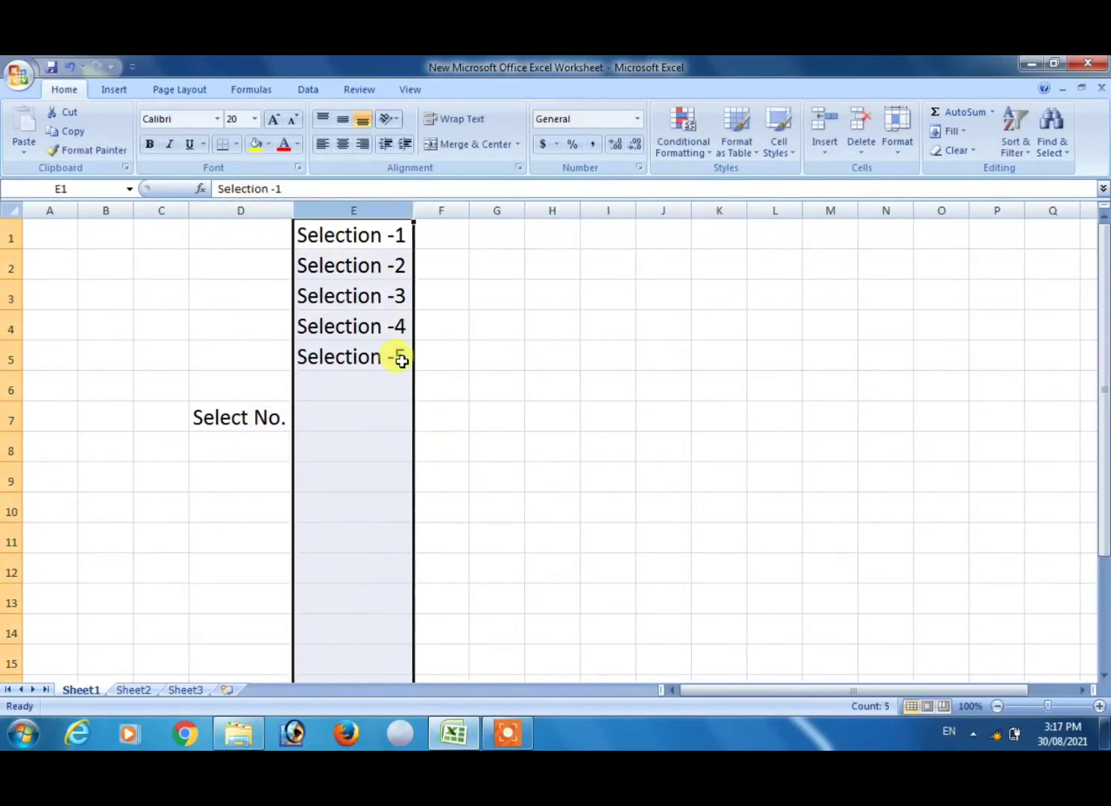
Widen column F and begin a CHOOSE formula in cell F7 with E7 as the index number.
left_click(368, 418)
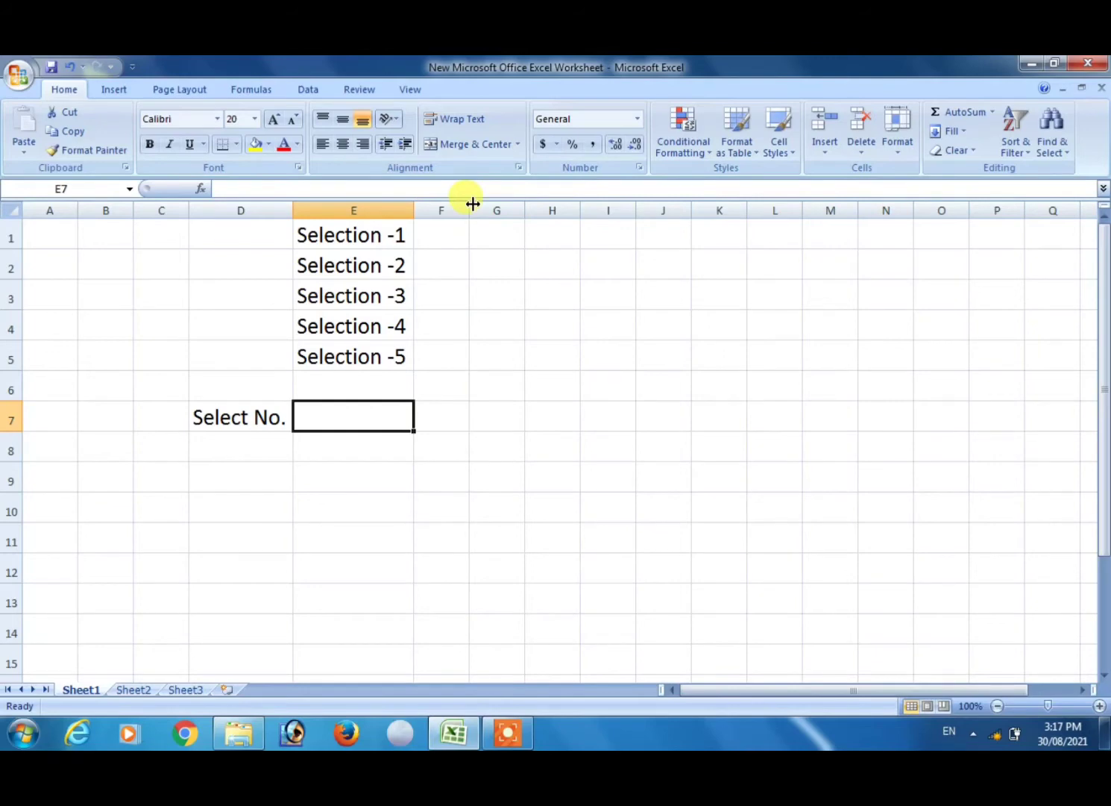
left_click_drag(472, 203, 618, 216)
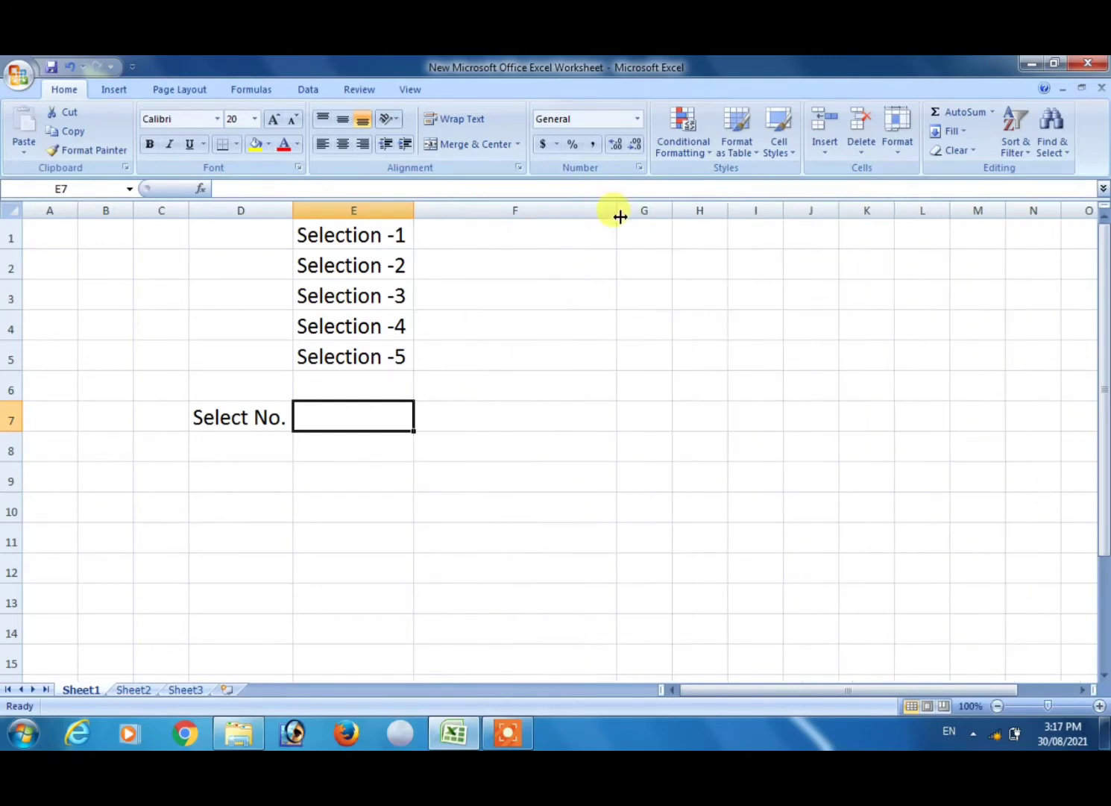
left_click(473, 415)
type("=")
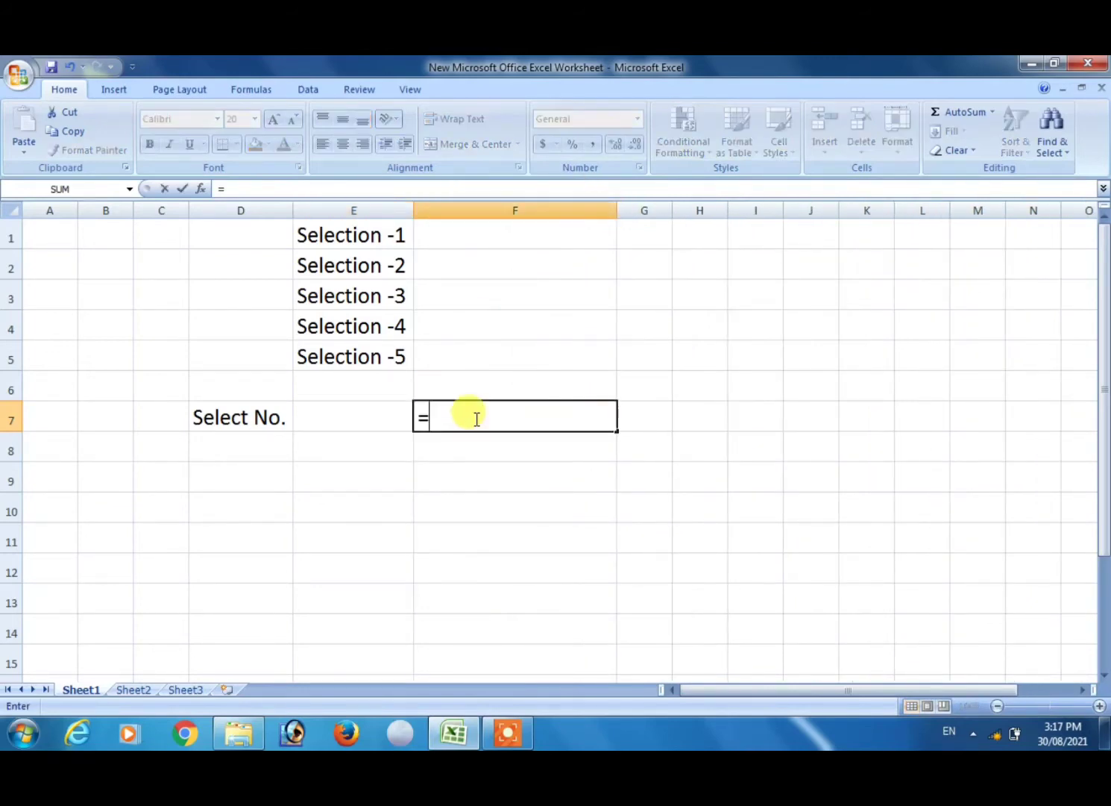
type("ch")
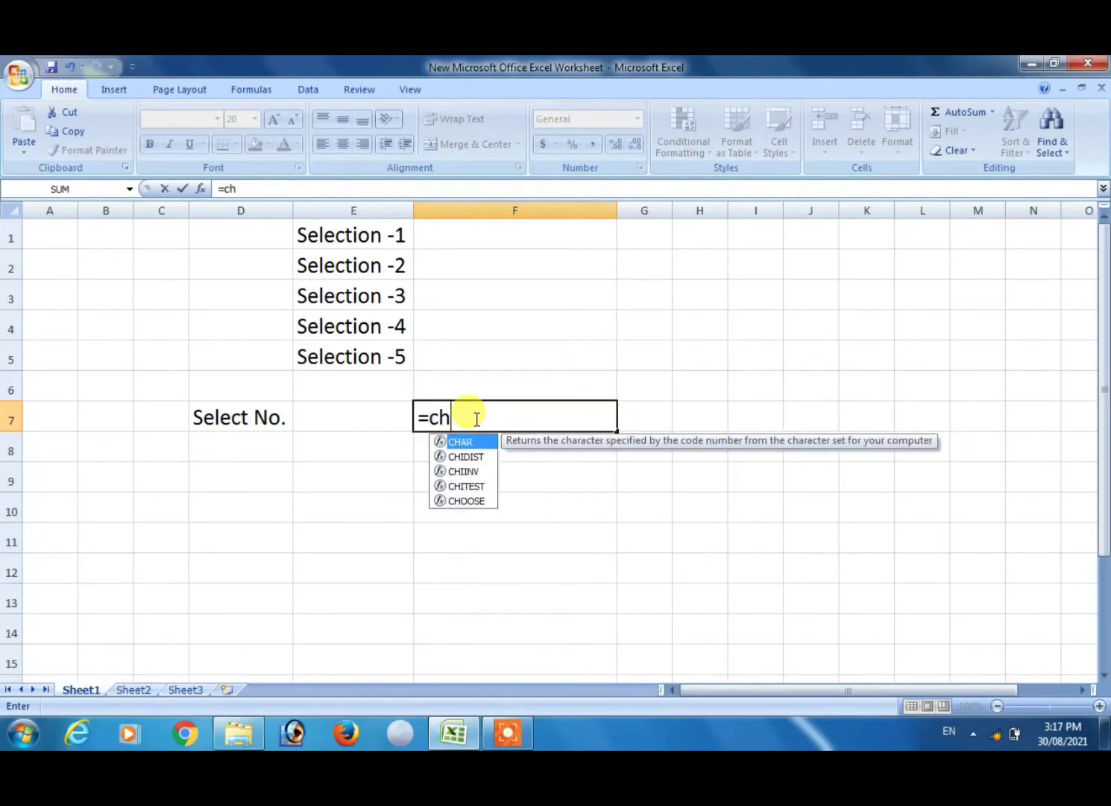
type("o")
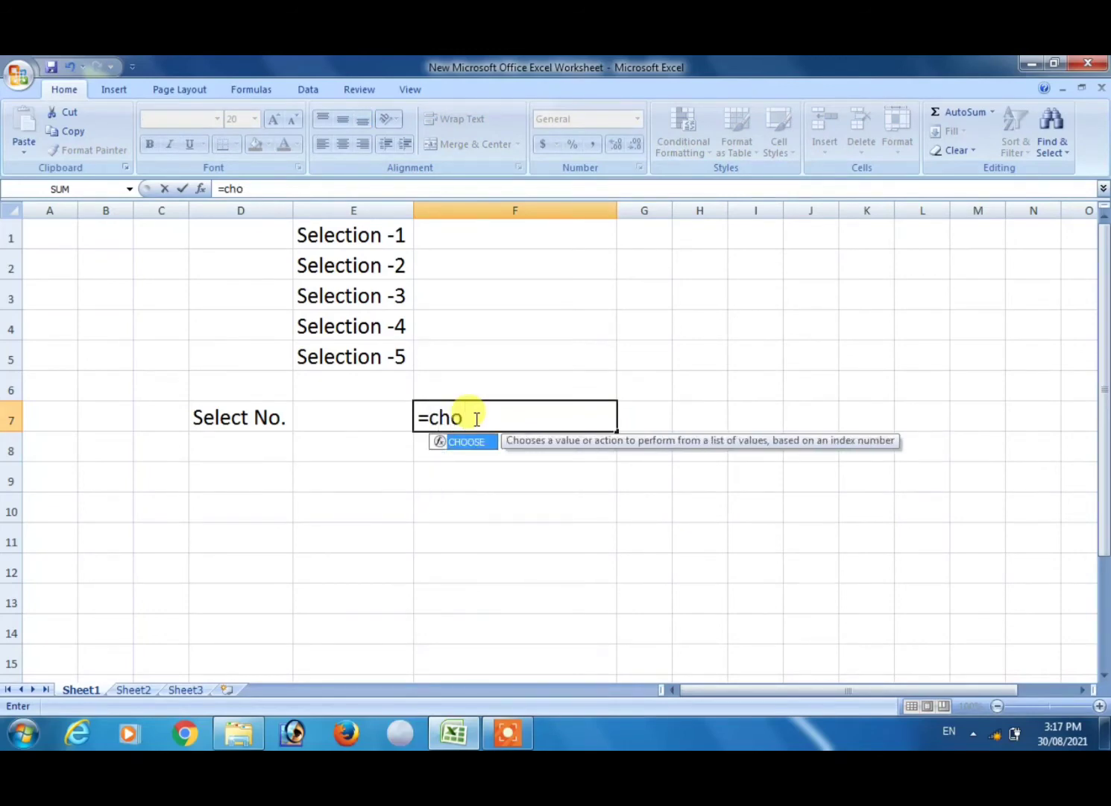
key("Tab")
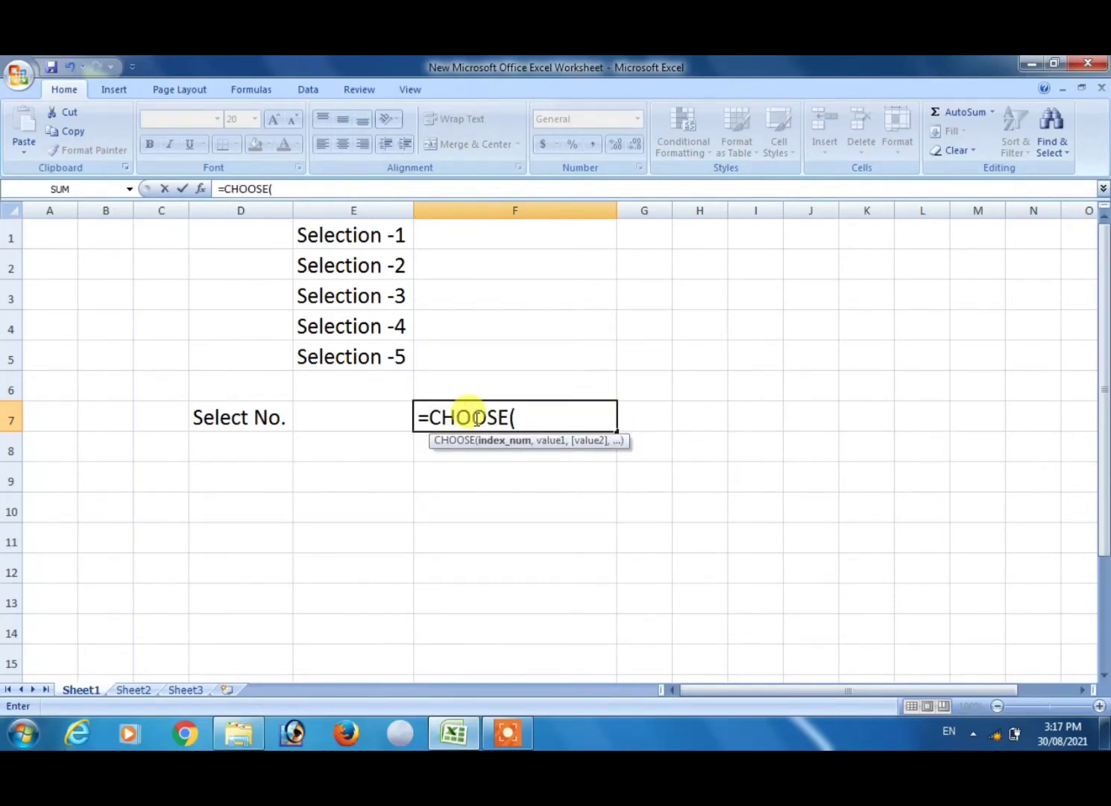
left_click(370, 419)
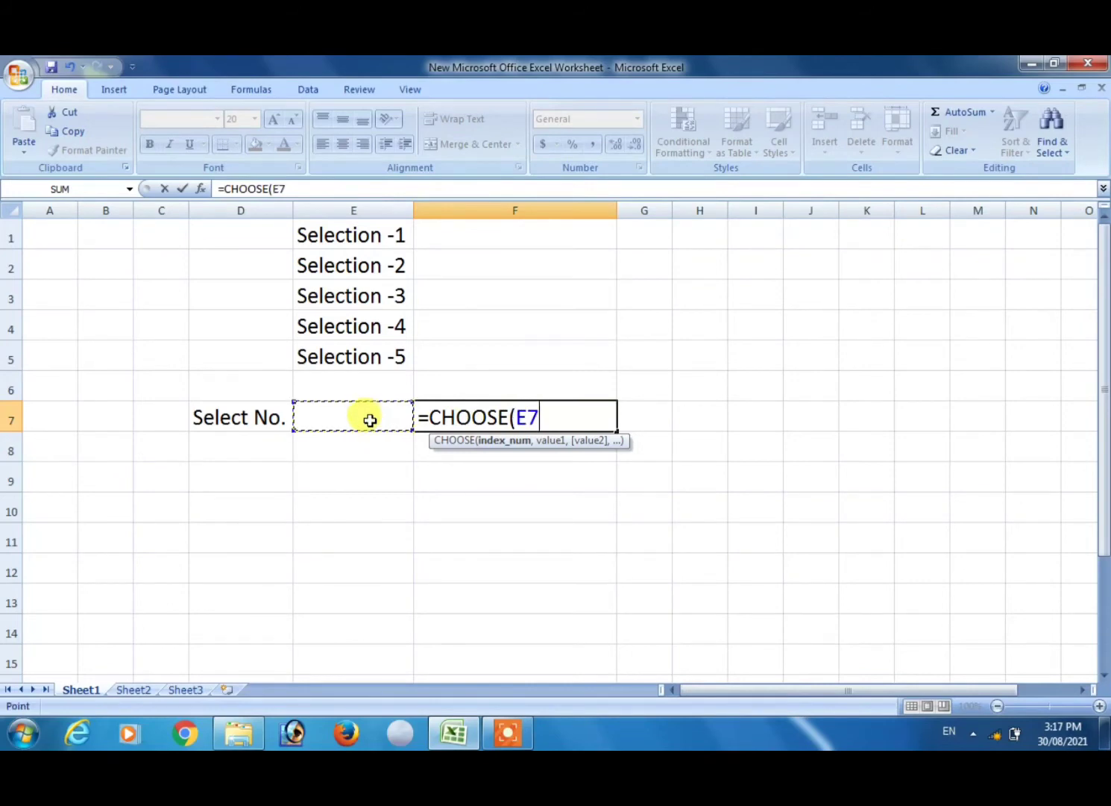
type(",")
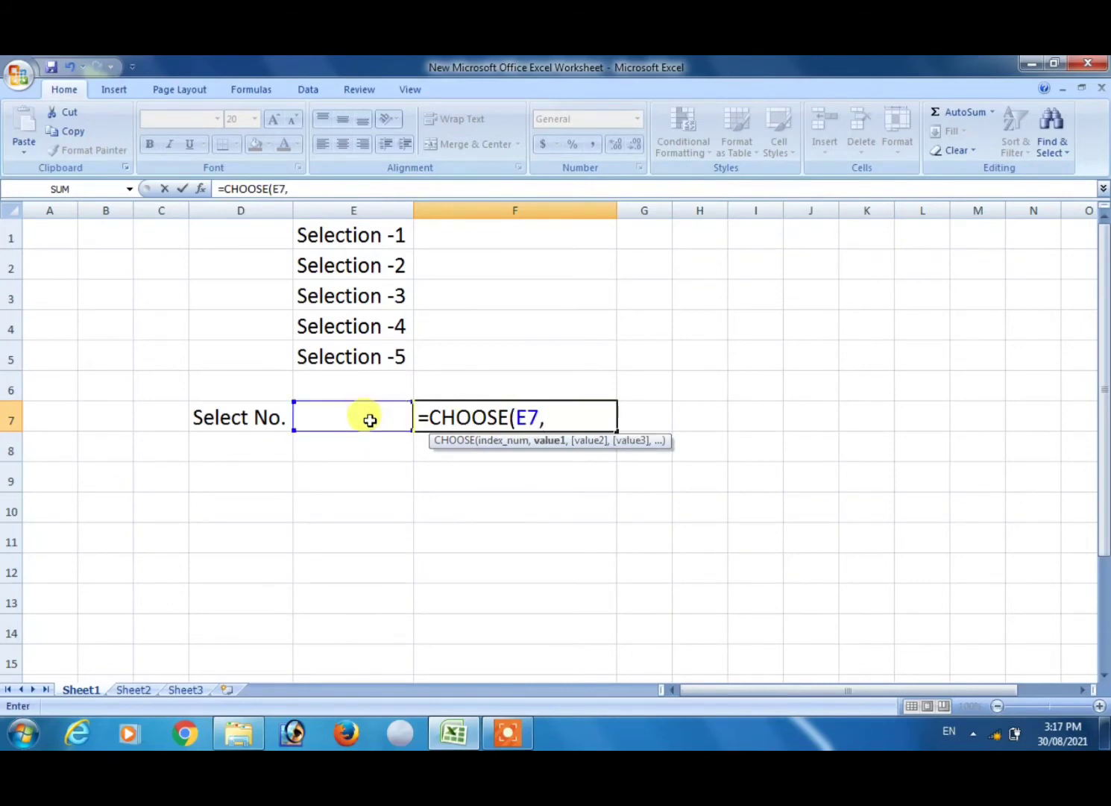
Complete the CHOOSE formula in cell F7 with cells F1, F2, F3, F4 and F5 as its values.
left_click(391, 233)
left_click(474, 231)
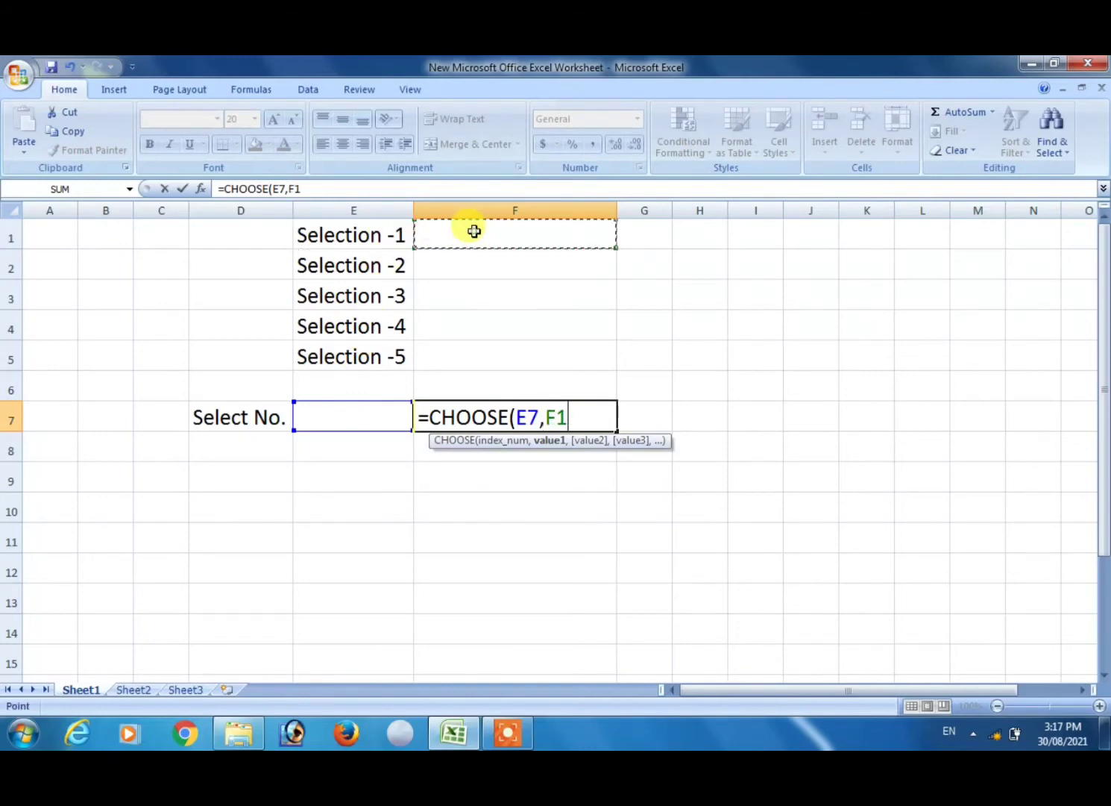
type(",")
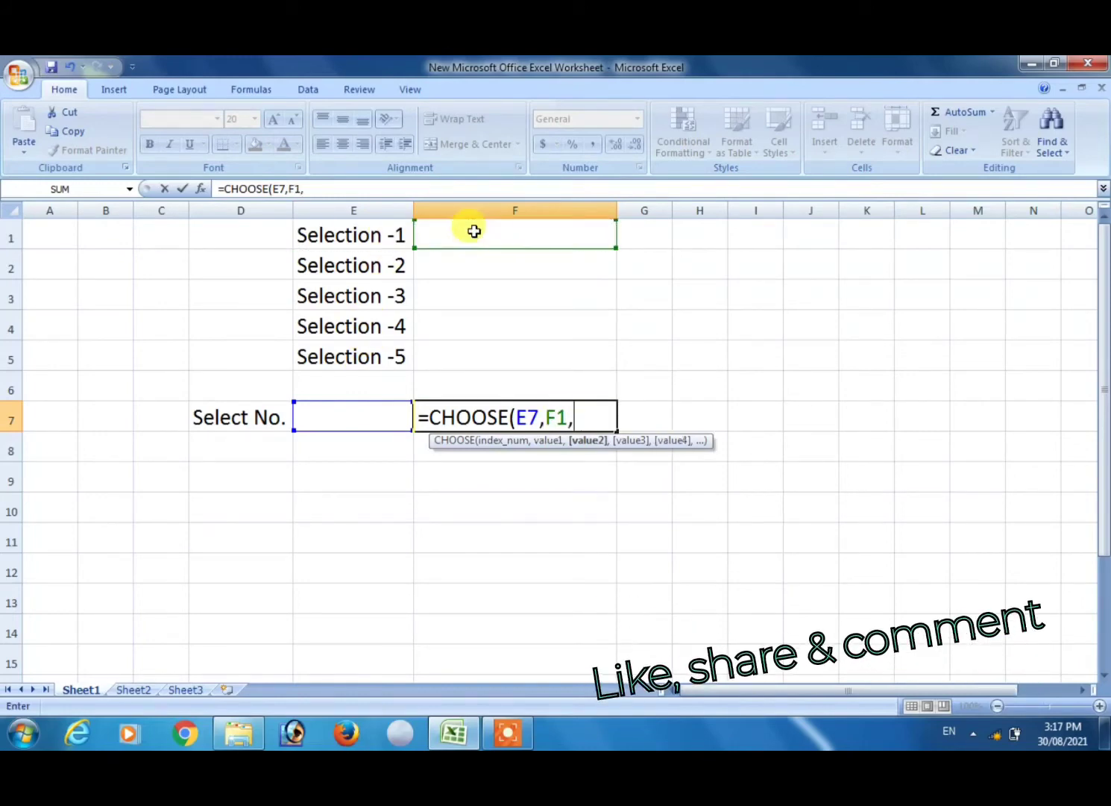
left_click(482, 266)
type(",")
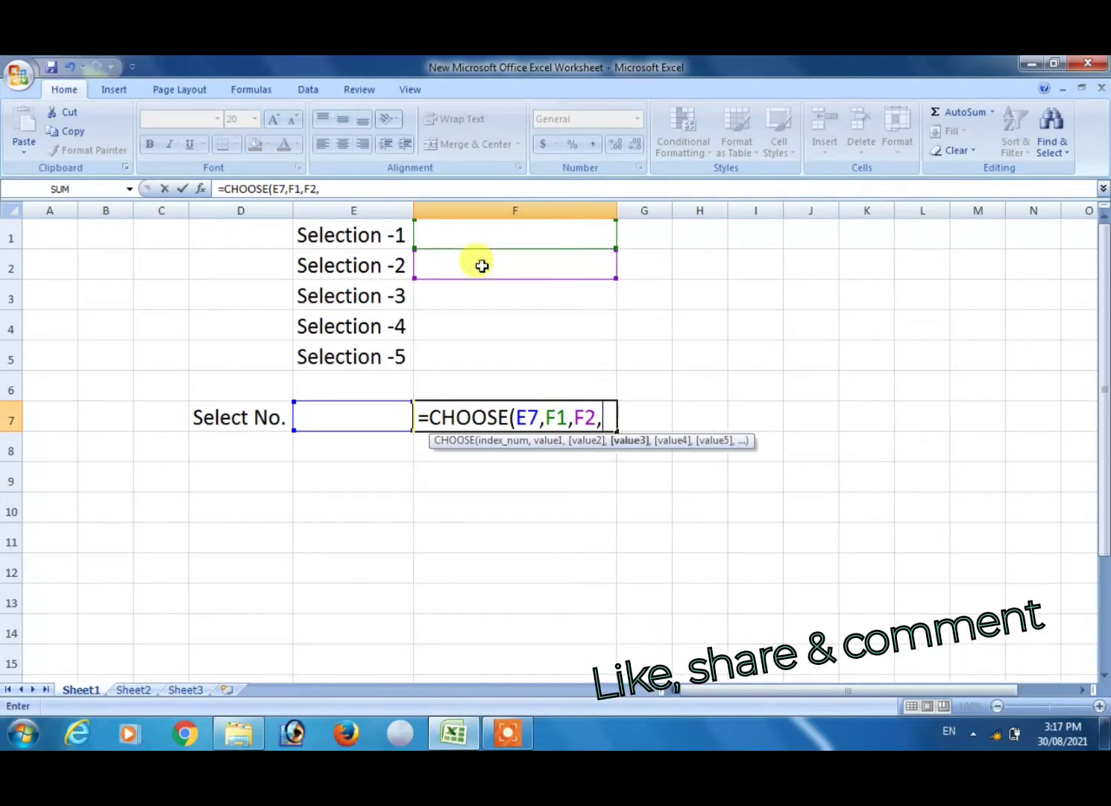
left_click(482, 297)
type(",")
left_click(479, 325)
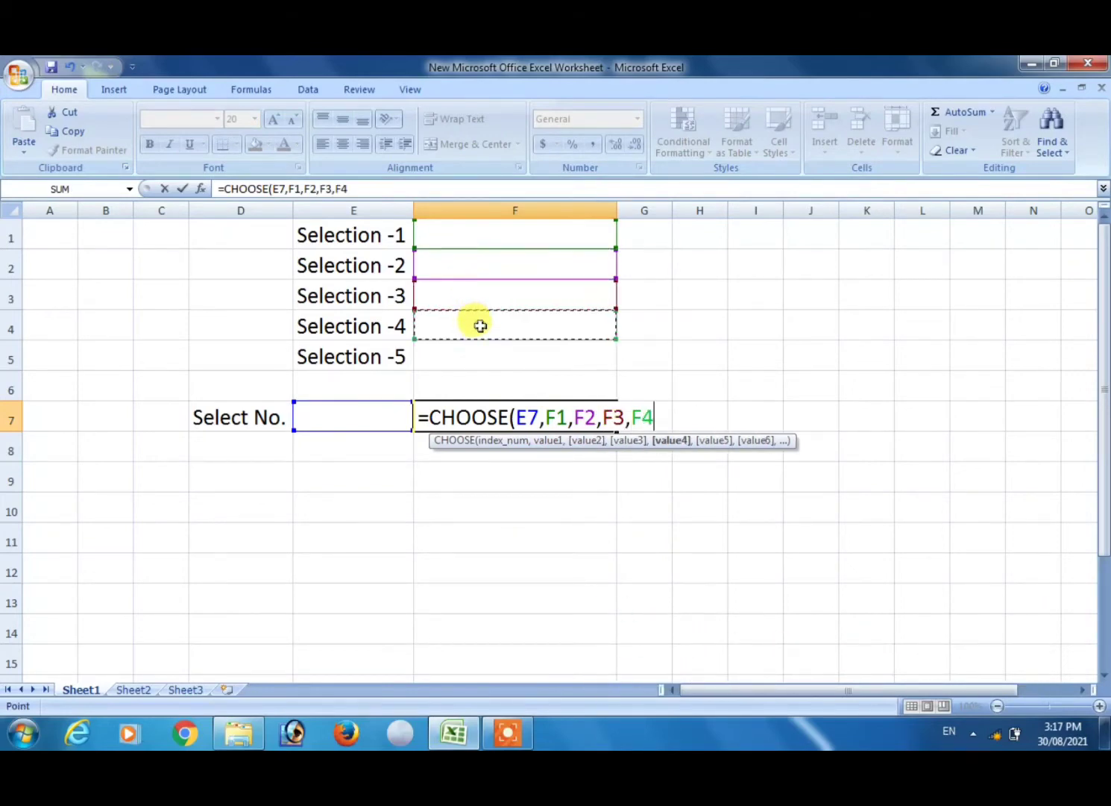
type(",")
left_click(475, 358)
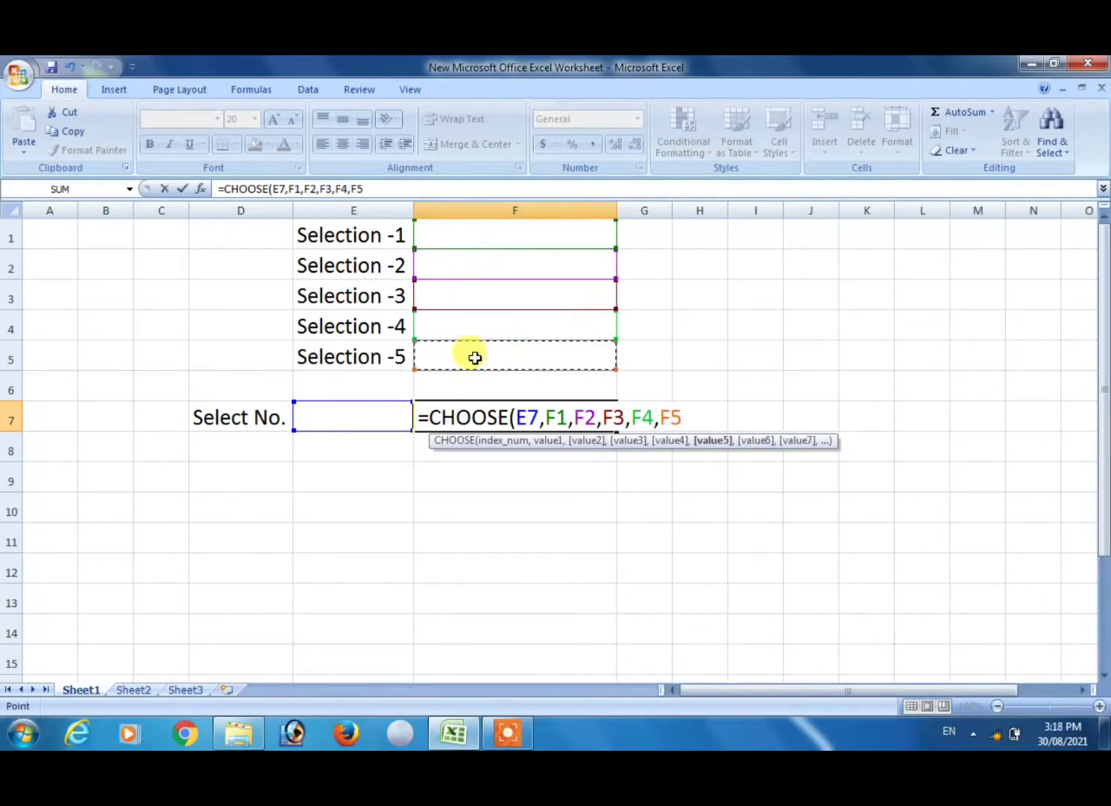
type(")")
key("Return")
Enter "Bus" in cell F1 and "Car" in cell F2 as the first two selection entries.
key("Up")
key("Up")
key("Up")
key("Up")
key("Up")
key("Up")
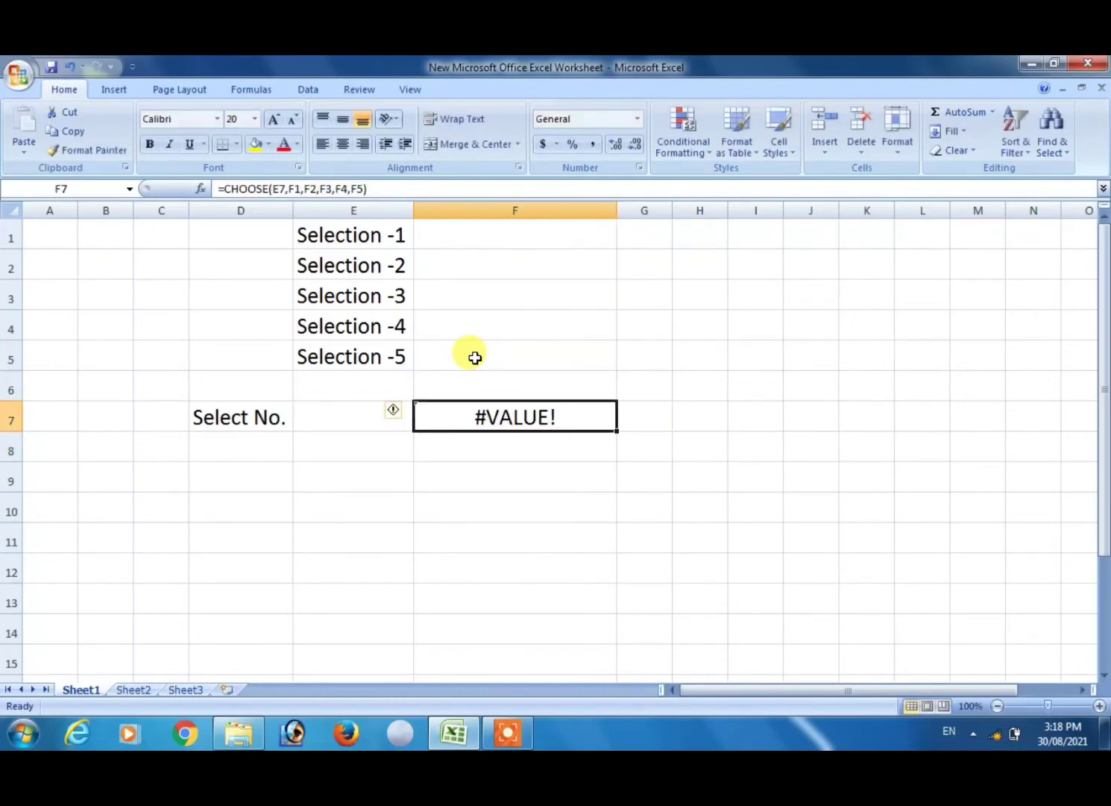
key("Up")
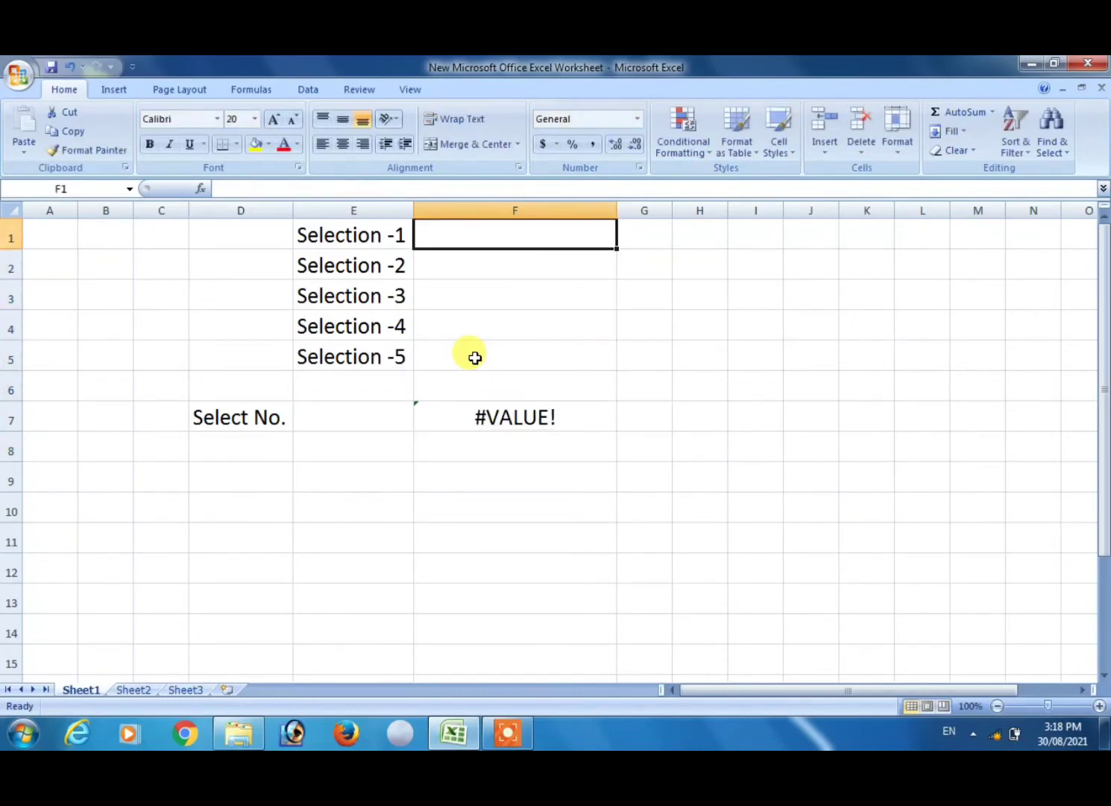
type("Bus")
key("Return")
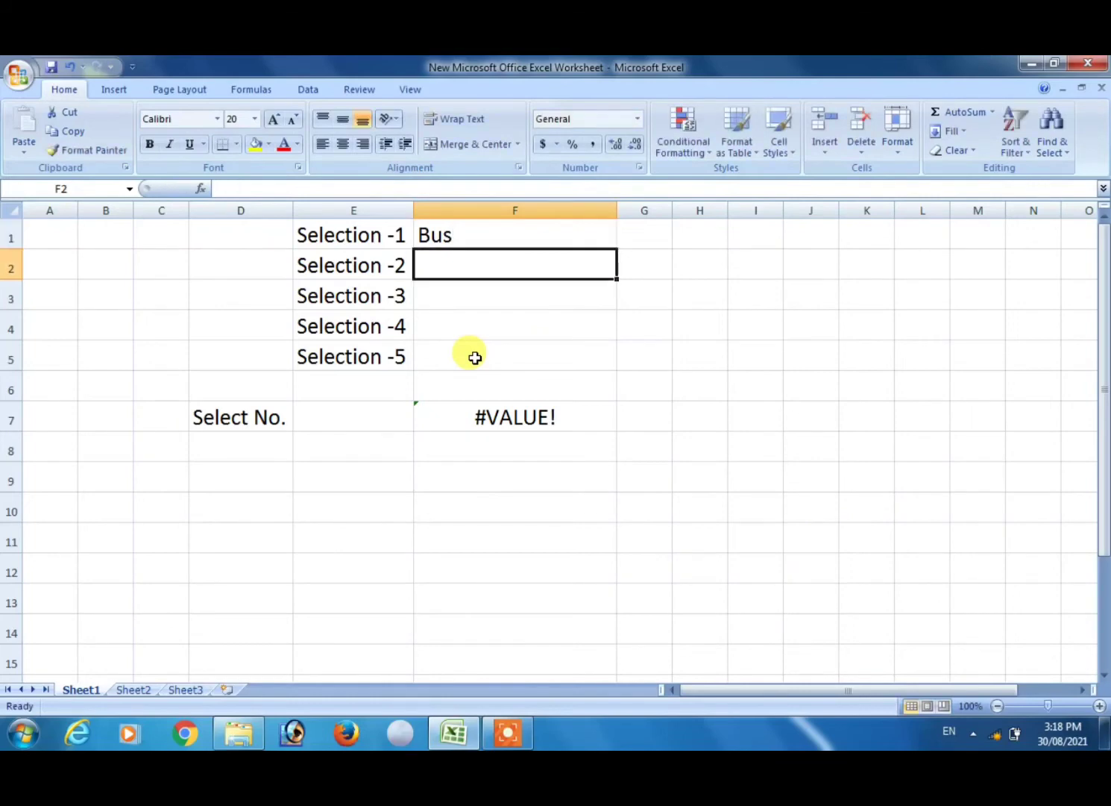
type("Car")
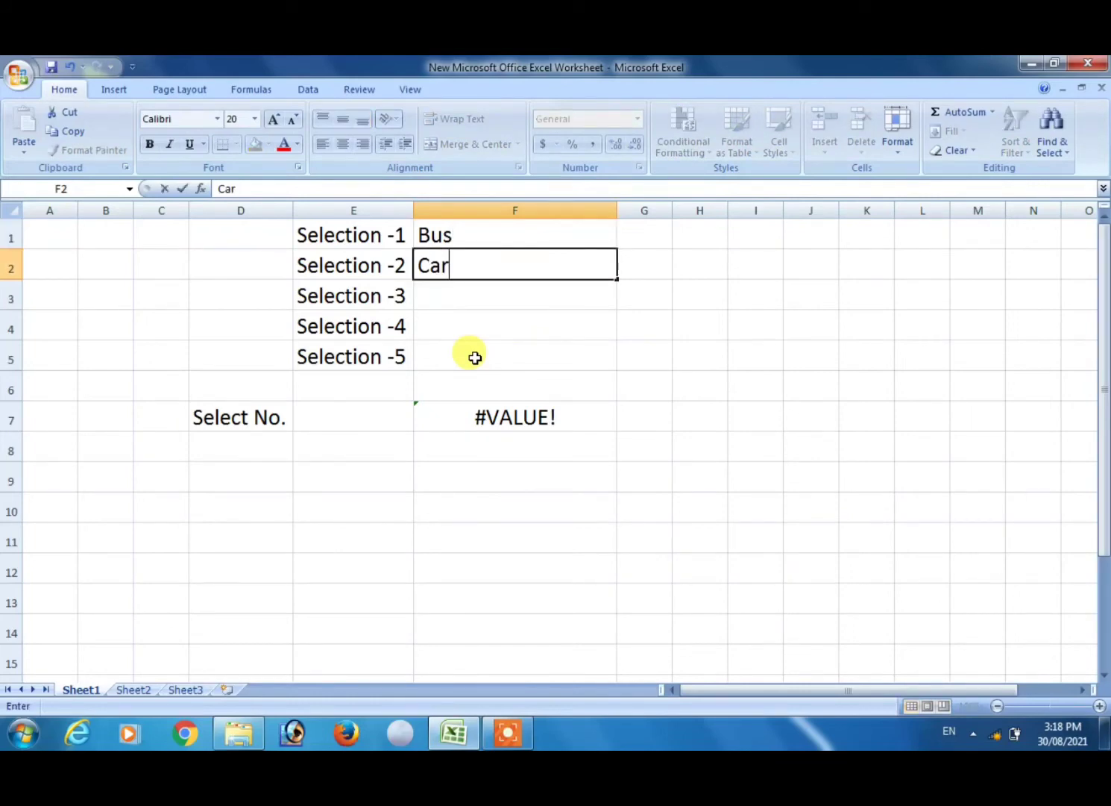
key("Return")
Enter "Van", "Train" and "Jeep" in cells F3, F4 and F5 for the remaining selections.
type("V")
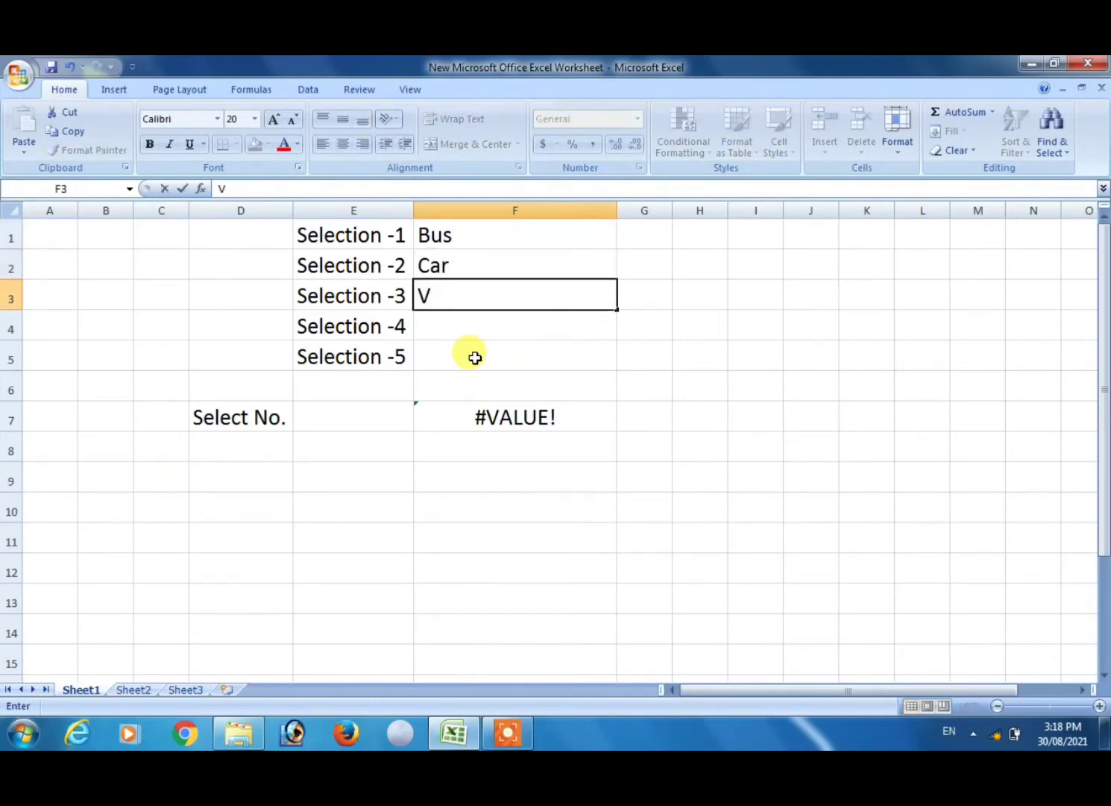
type("an")
key("Return")
type("Tr")
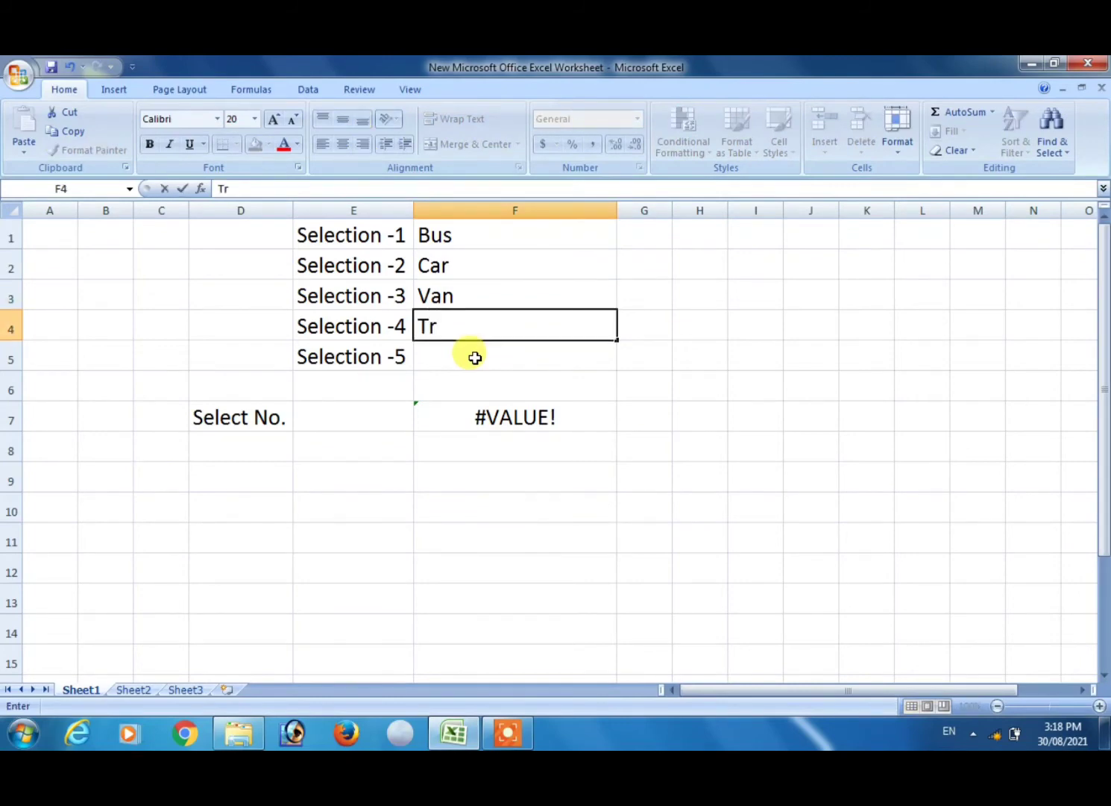
type("ain")
key("Return")
type("Jeep")
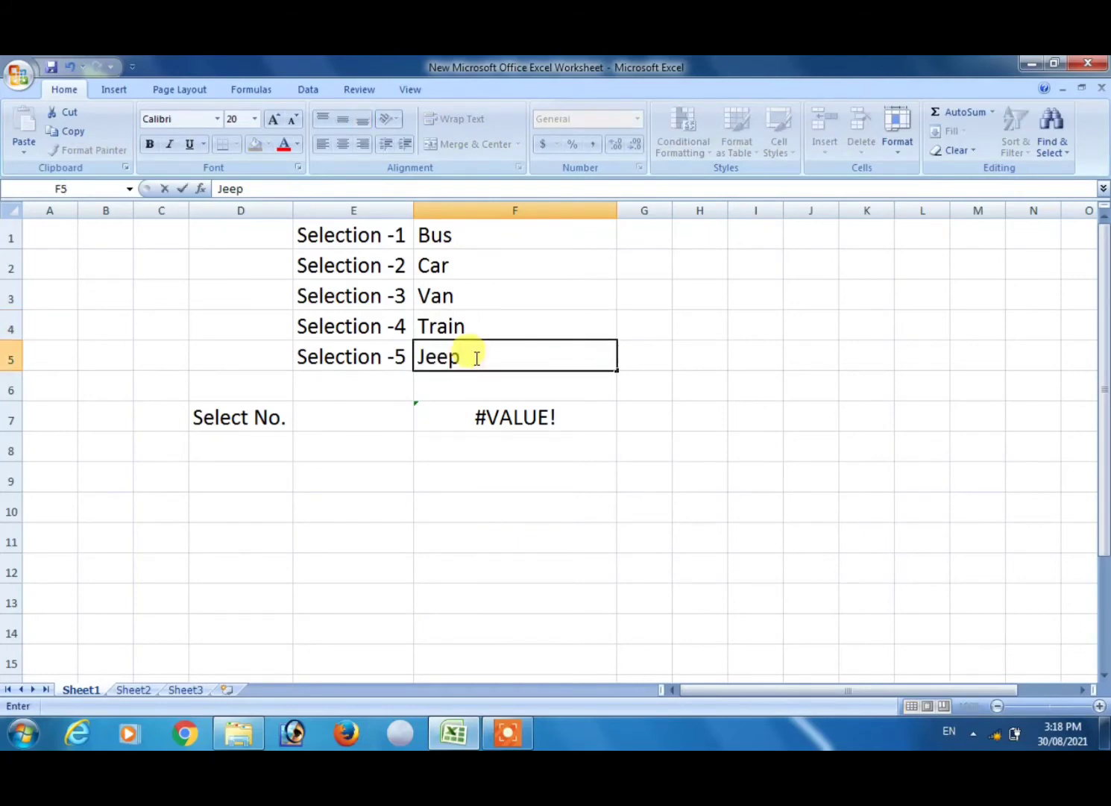
key("Return")
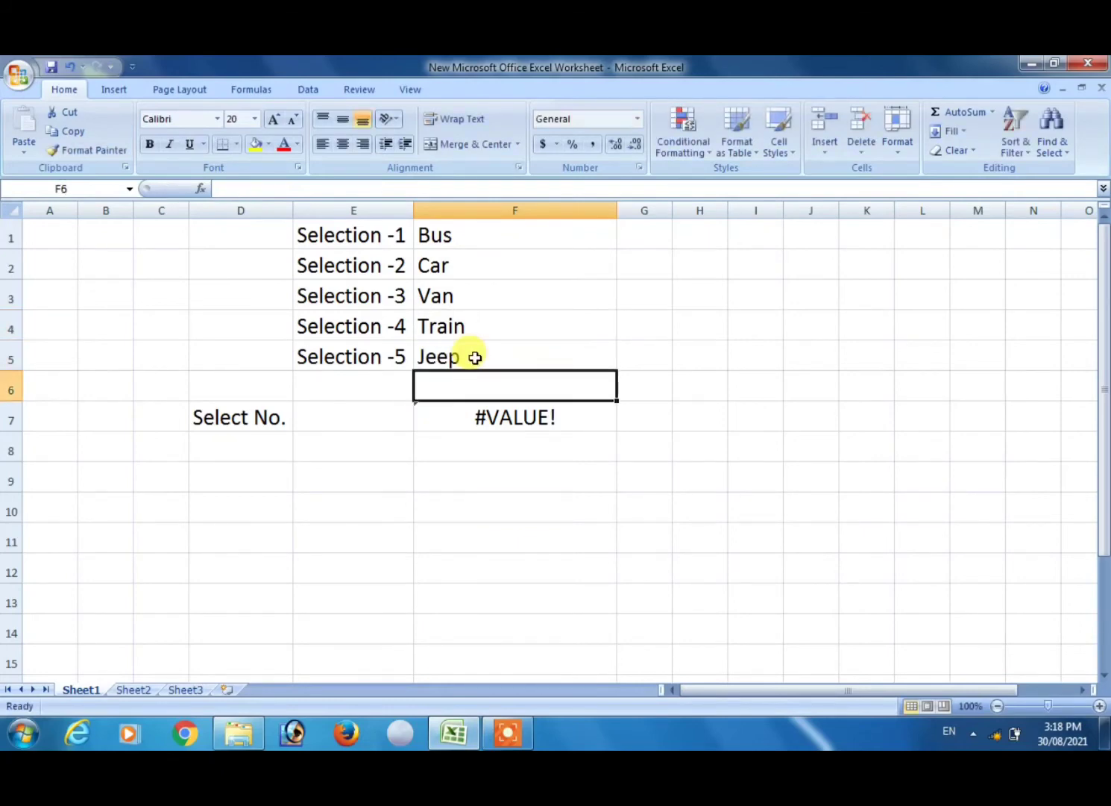
Clear the existing formula from cell F7, leaving the cell empty.
key("Down")
key("F2")
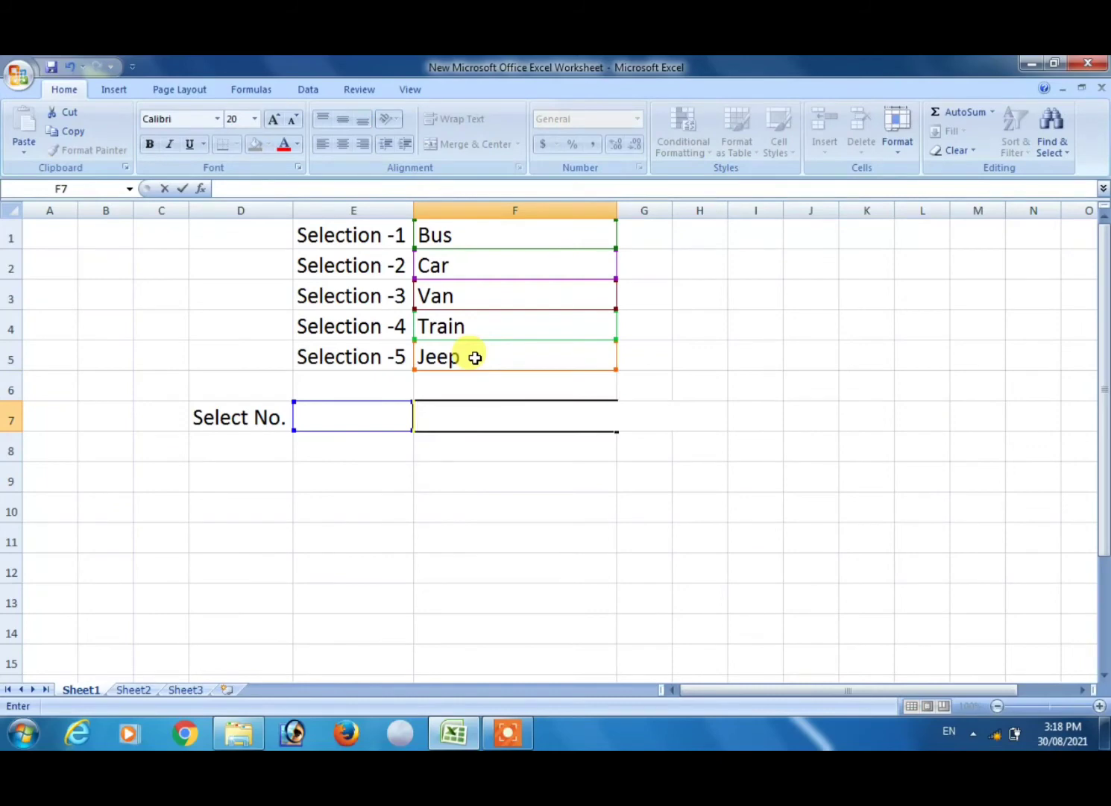
key("Return")
Start a CHOOSE formula in the empty cell F7 with E7 as the index number.
key("Up")
type("=")
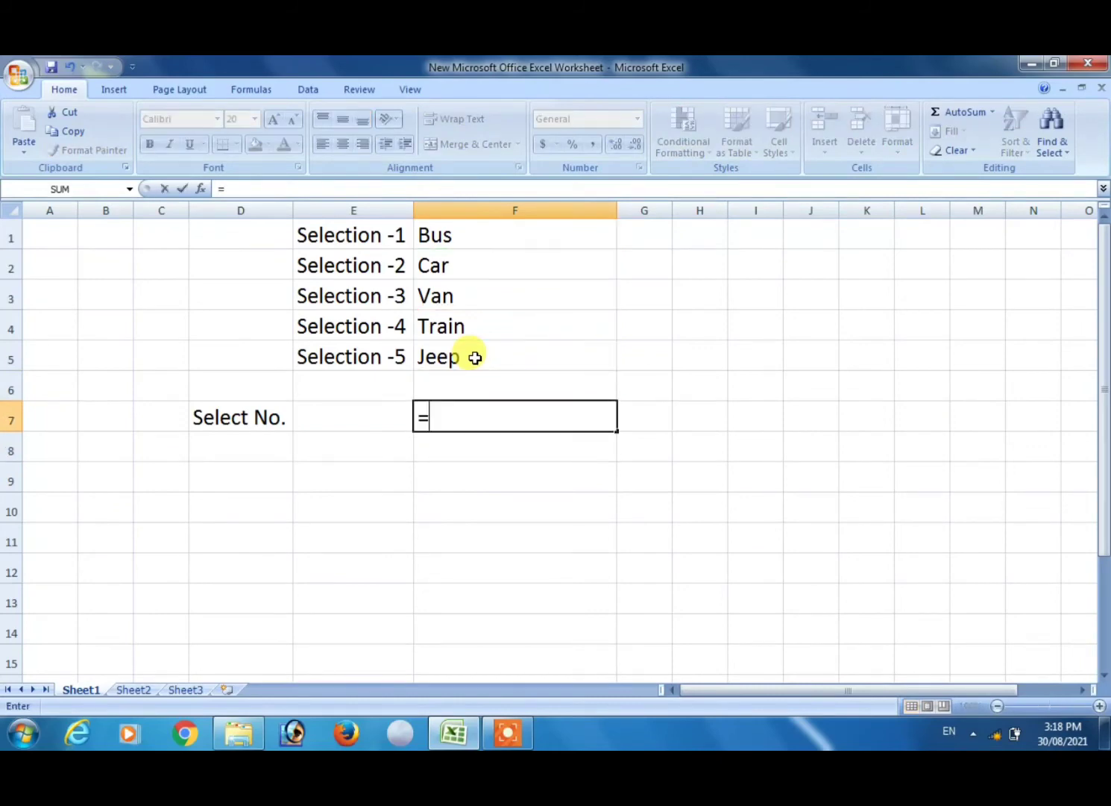
type("cho")
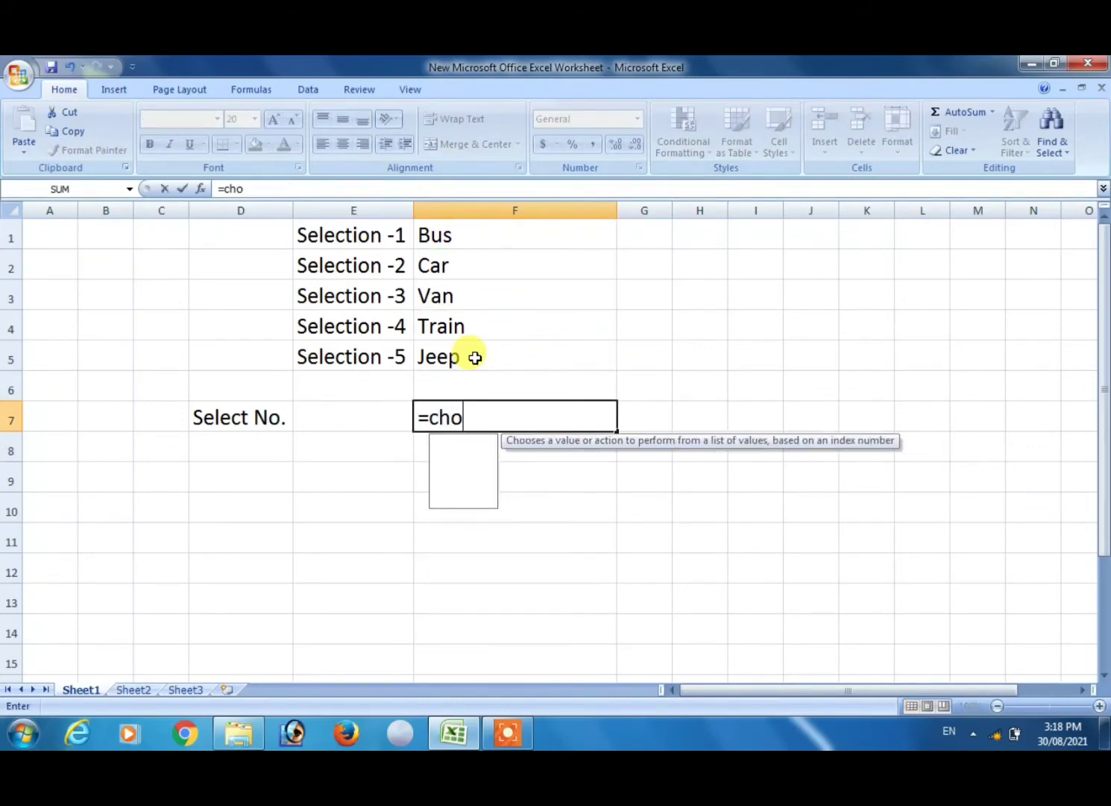
type("ose")
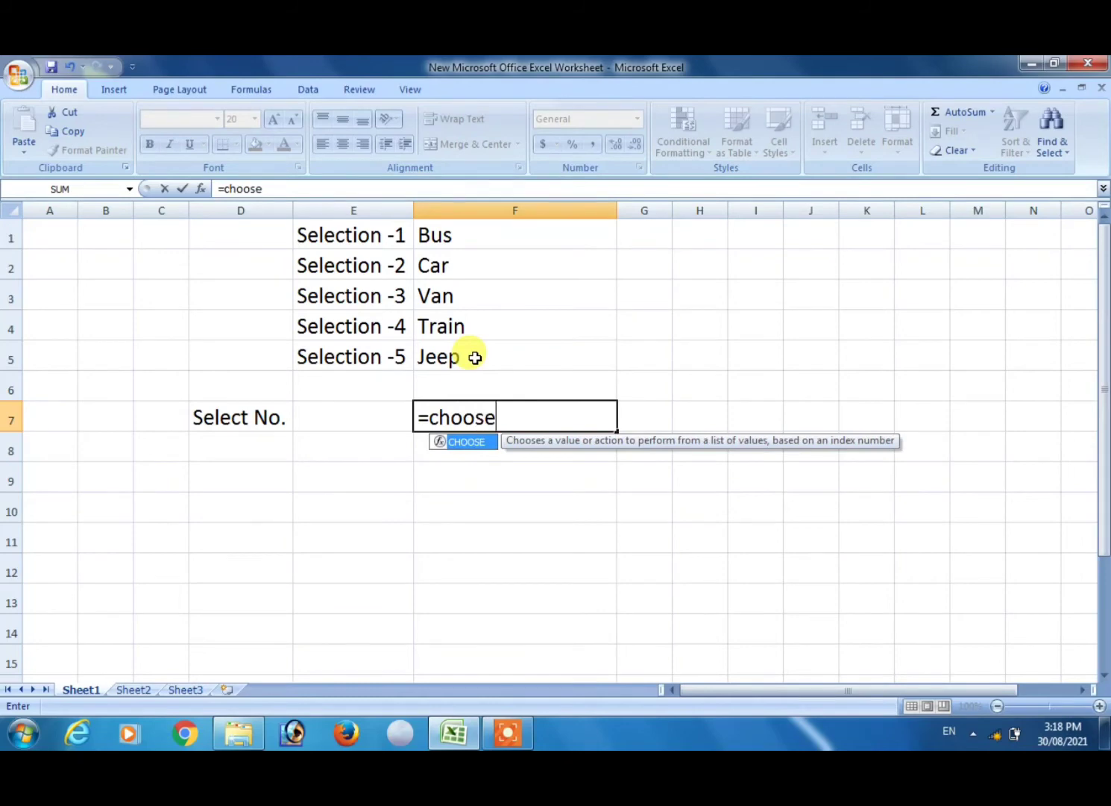
key("Tab")
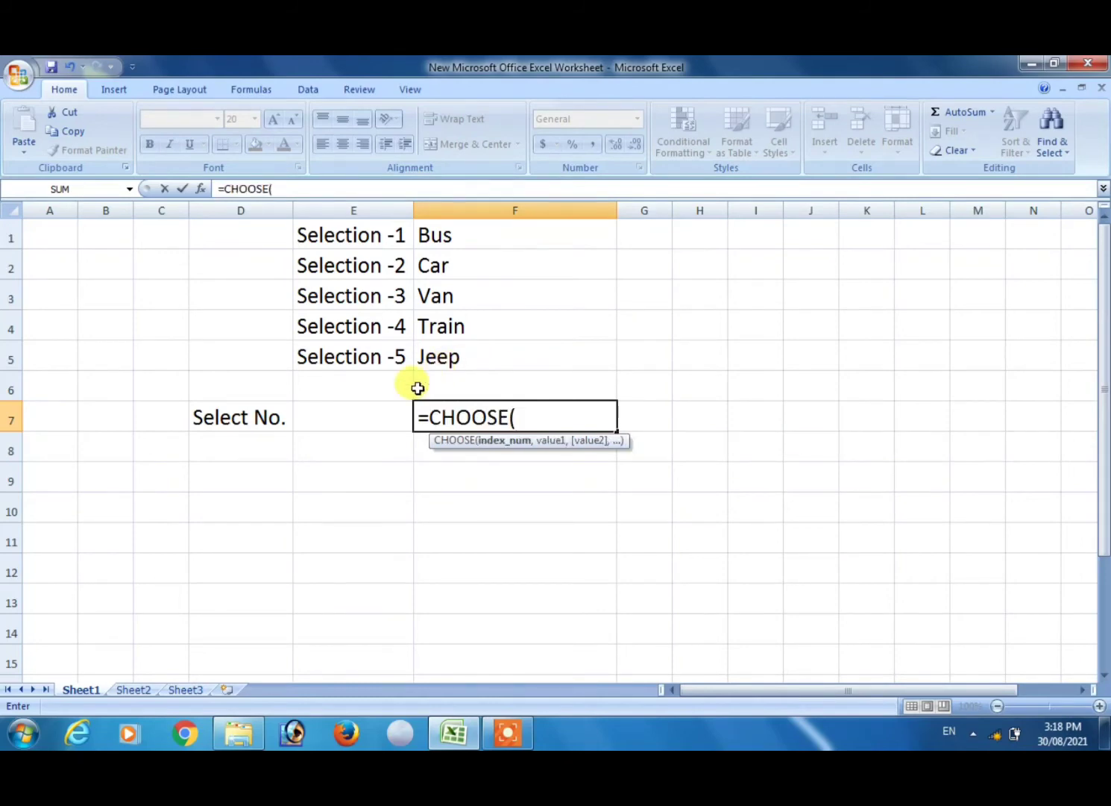
left_click(334, 424)
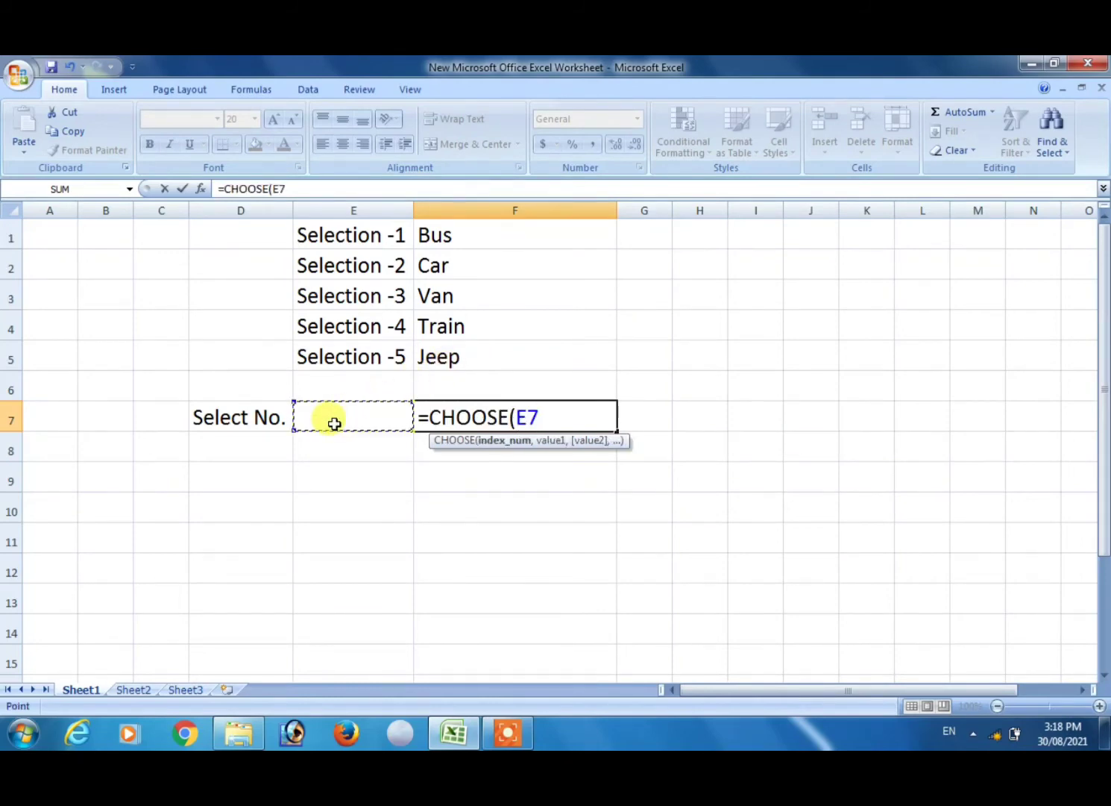
type(",")
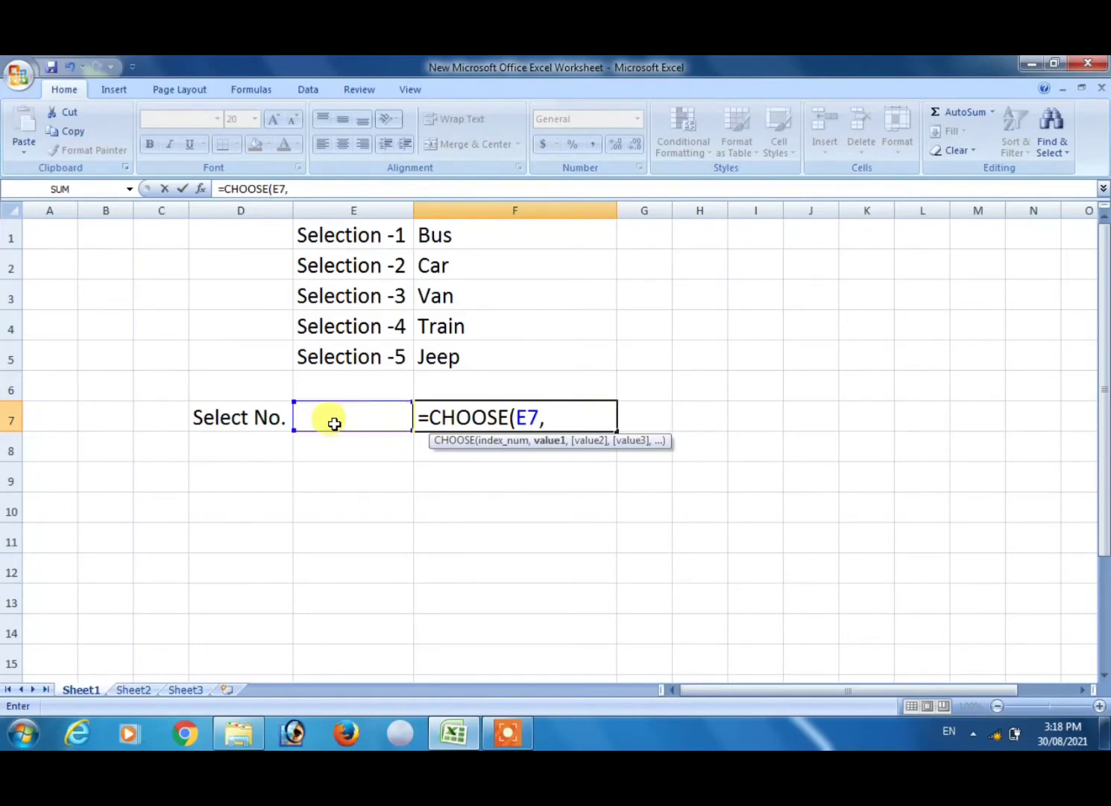
Add F1, F2, F3, F4 and F5 as the values of the F7 formula and enter =CHOOSE(E7,F1,F2,F3,F4,F5).
left_click(455, 235)
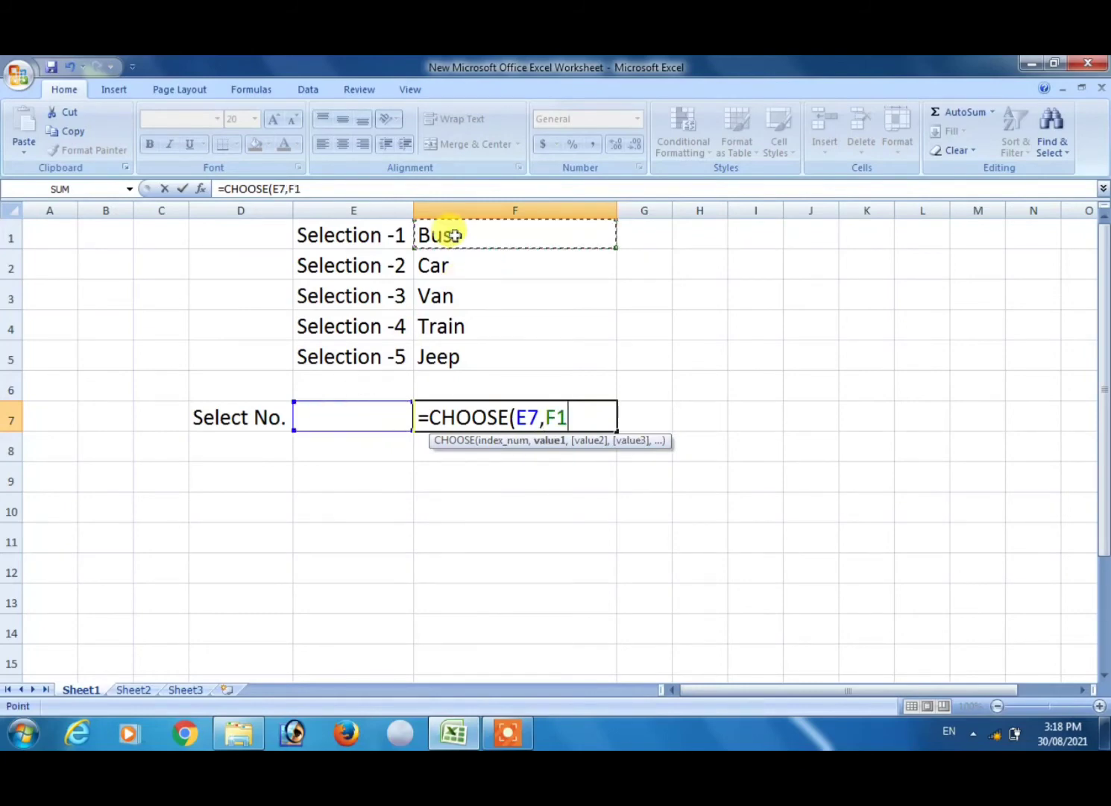
type(",")
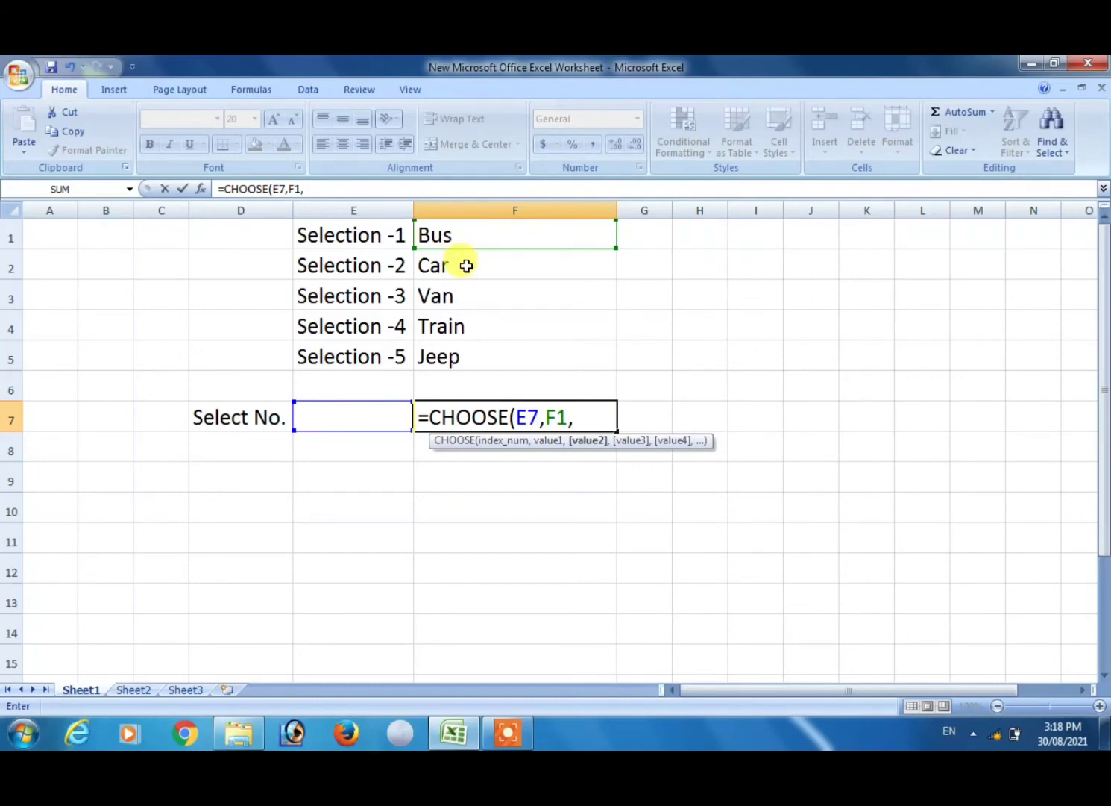
left_click(465, 265)
type(",")
left_click(455, 302)
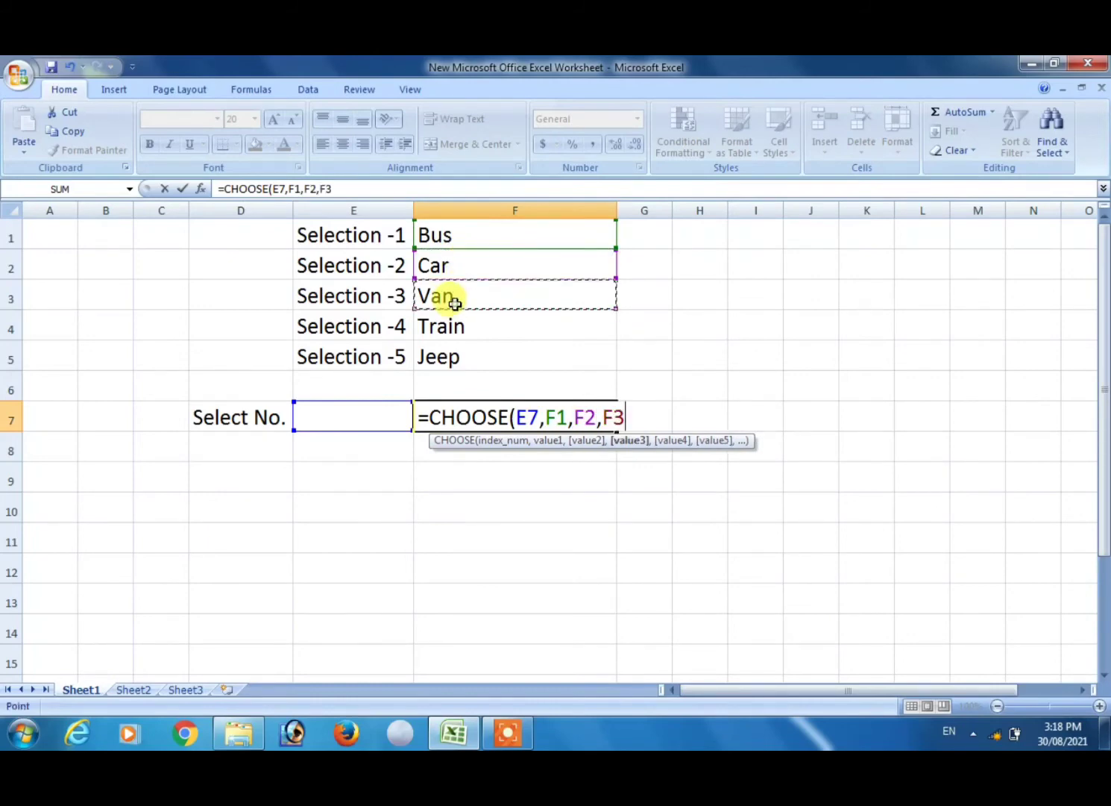
type(",")
left_click(457, 332)
type(",")
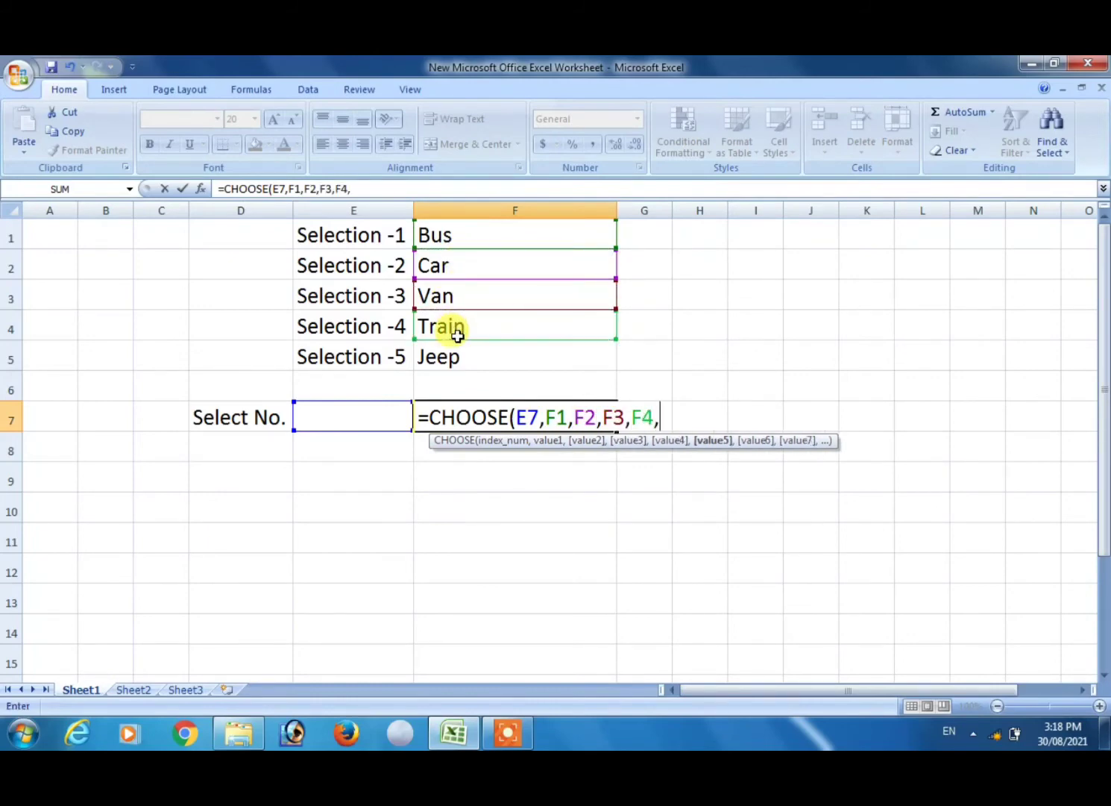
left_click(459, 359)
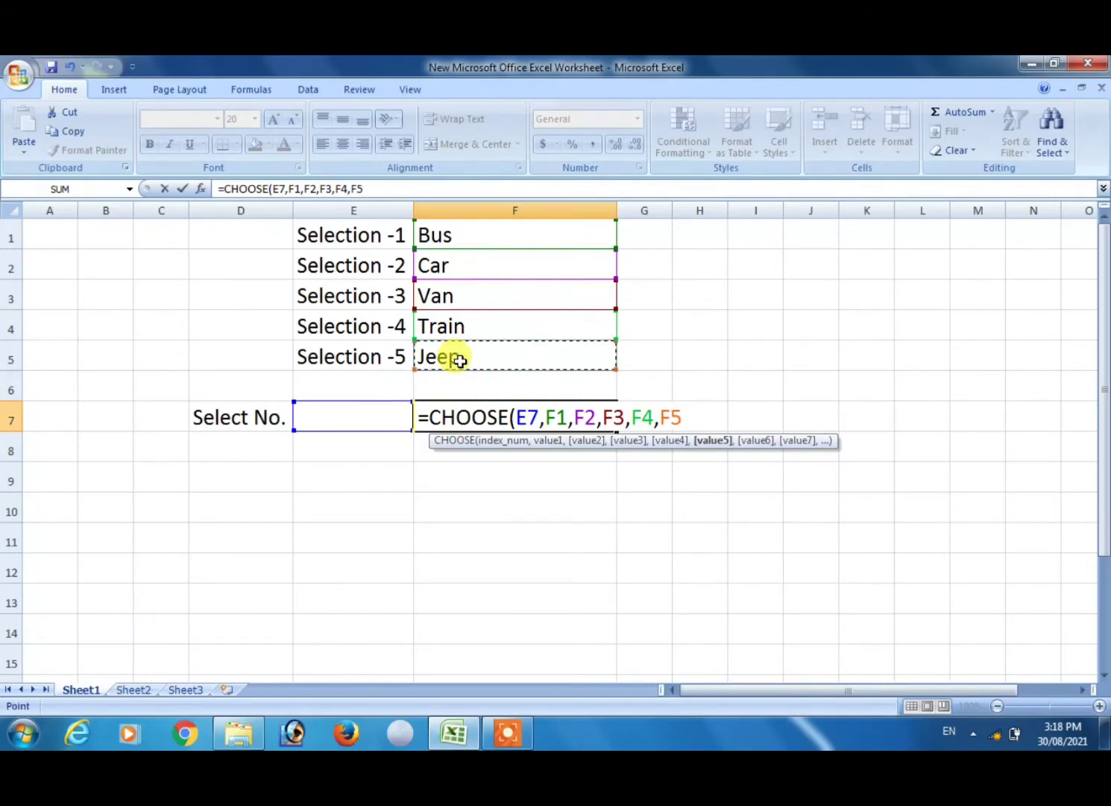
type(")")
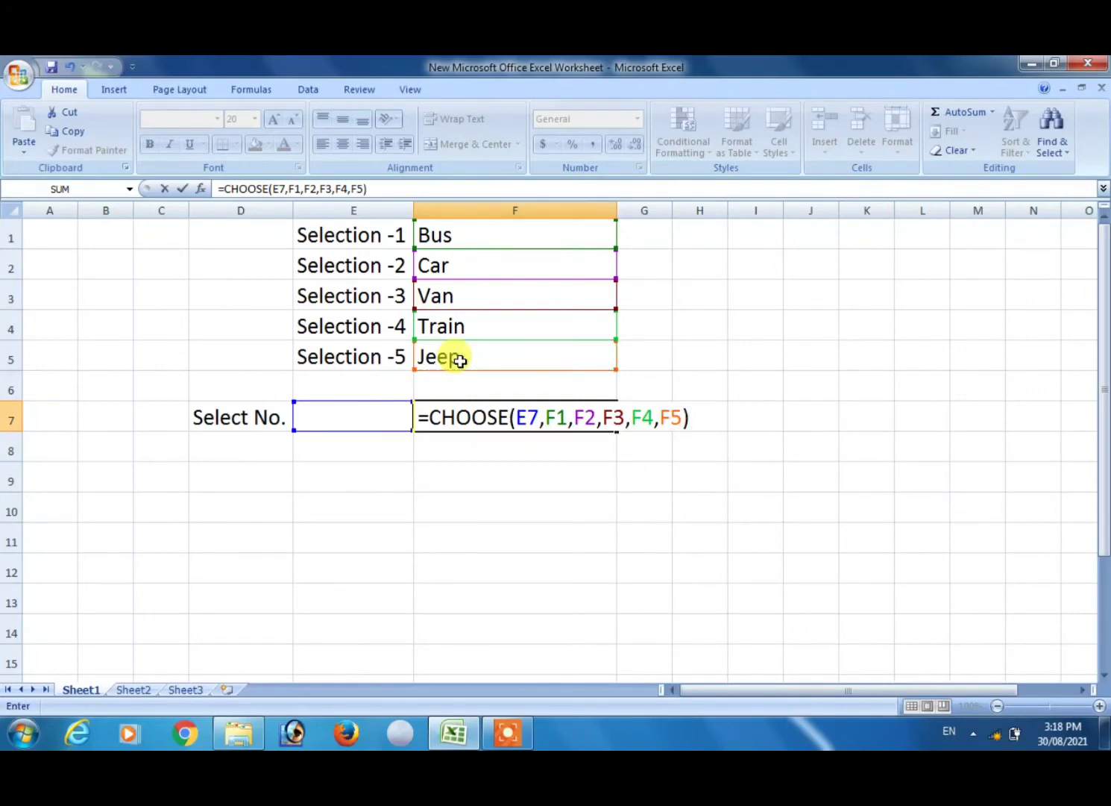
key("Return")
Test the CHOOSE formula by entering 1, 2, 3 and 4 in turn in cell E7.
key("Up")
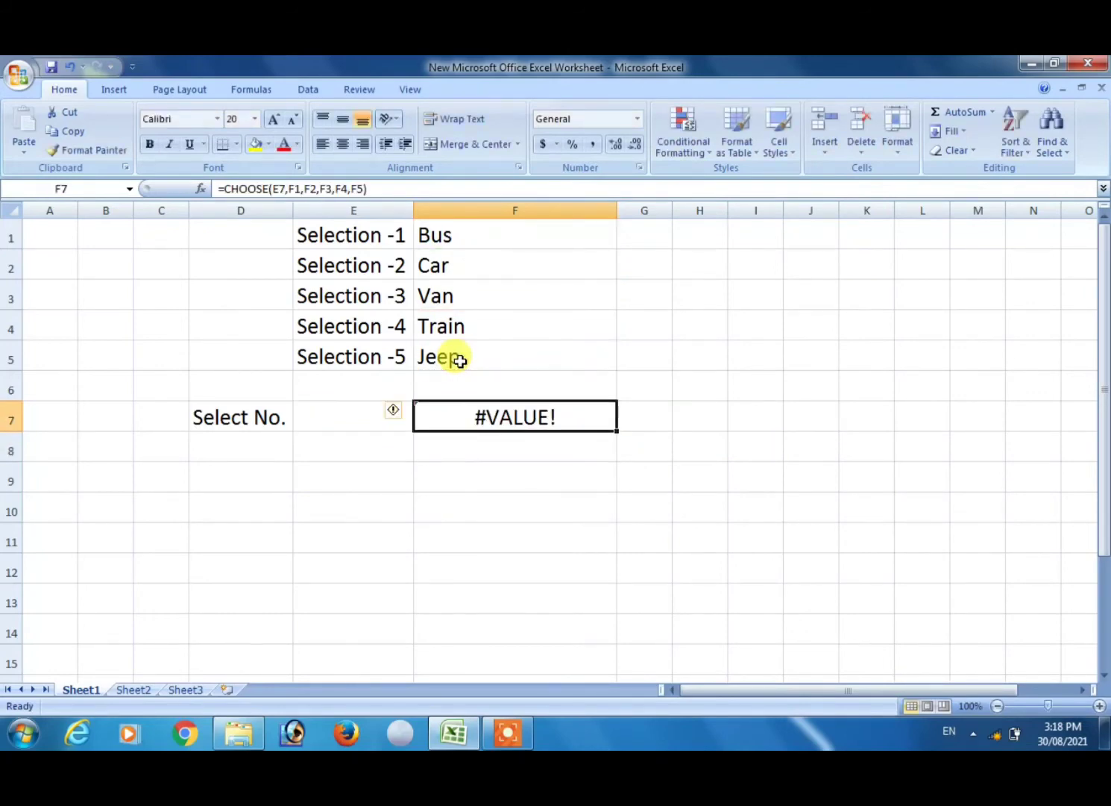
key("Left")
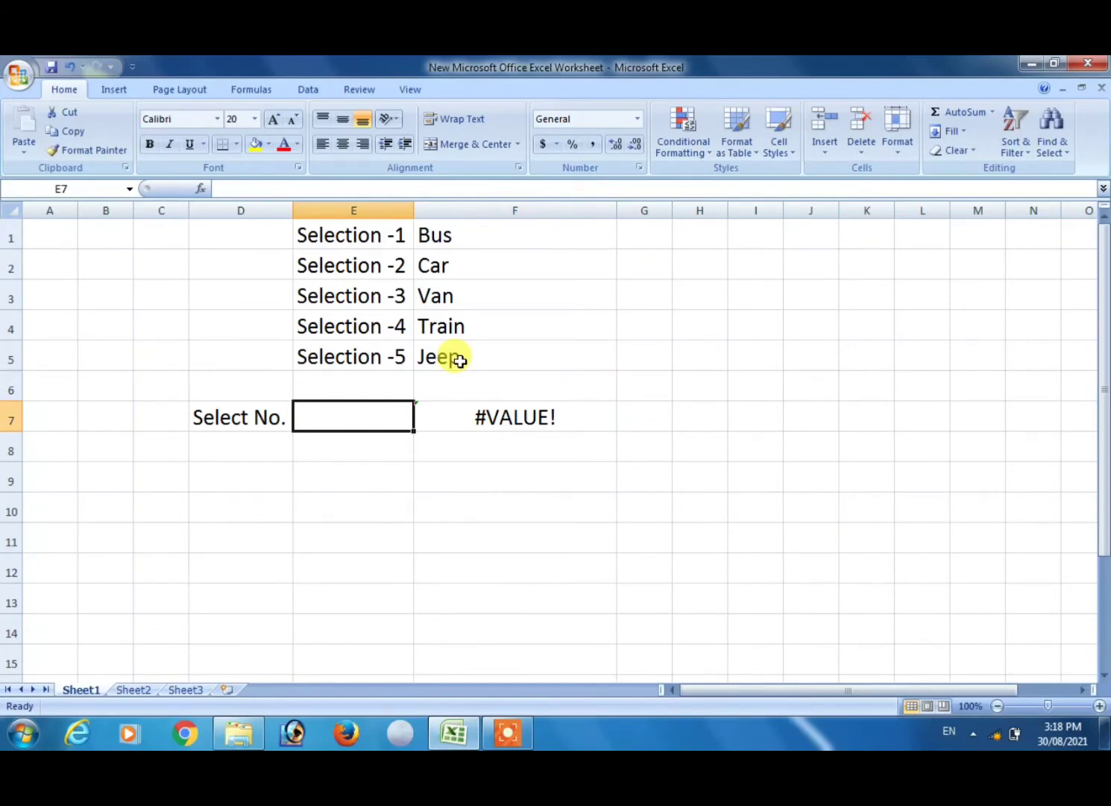
type("1")
key("Return")
key("Up")
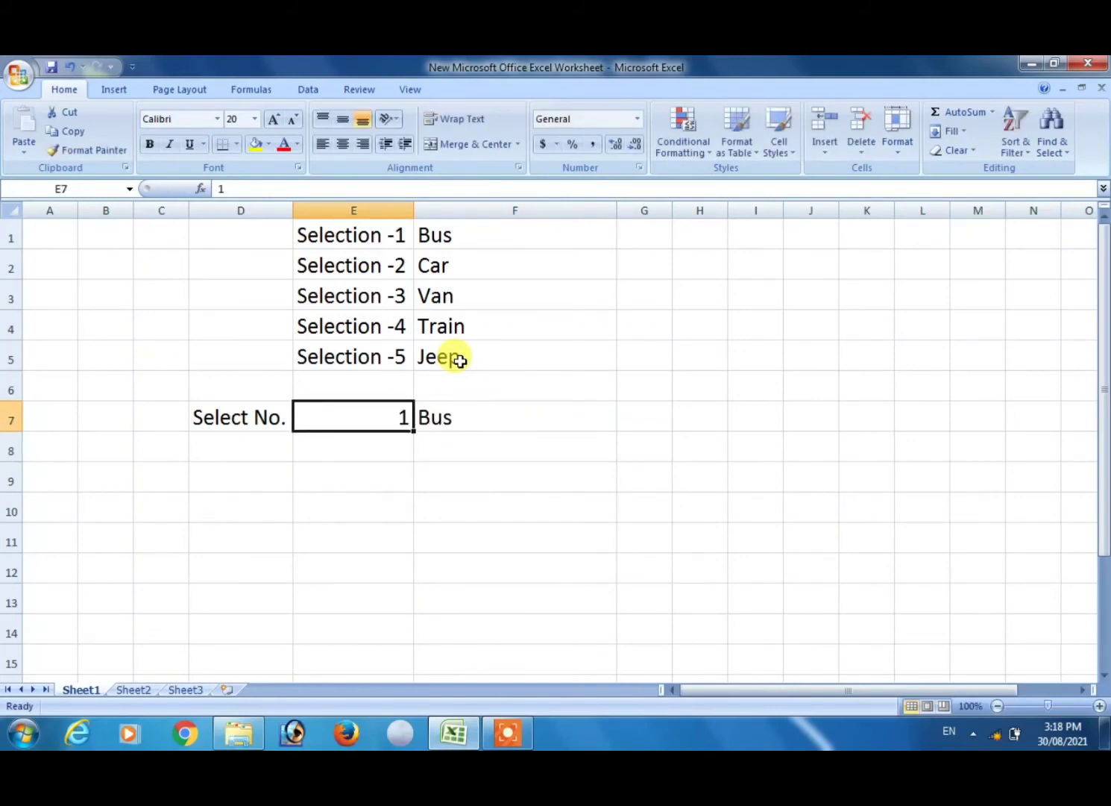
type("2")
key("Return")
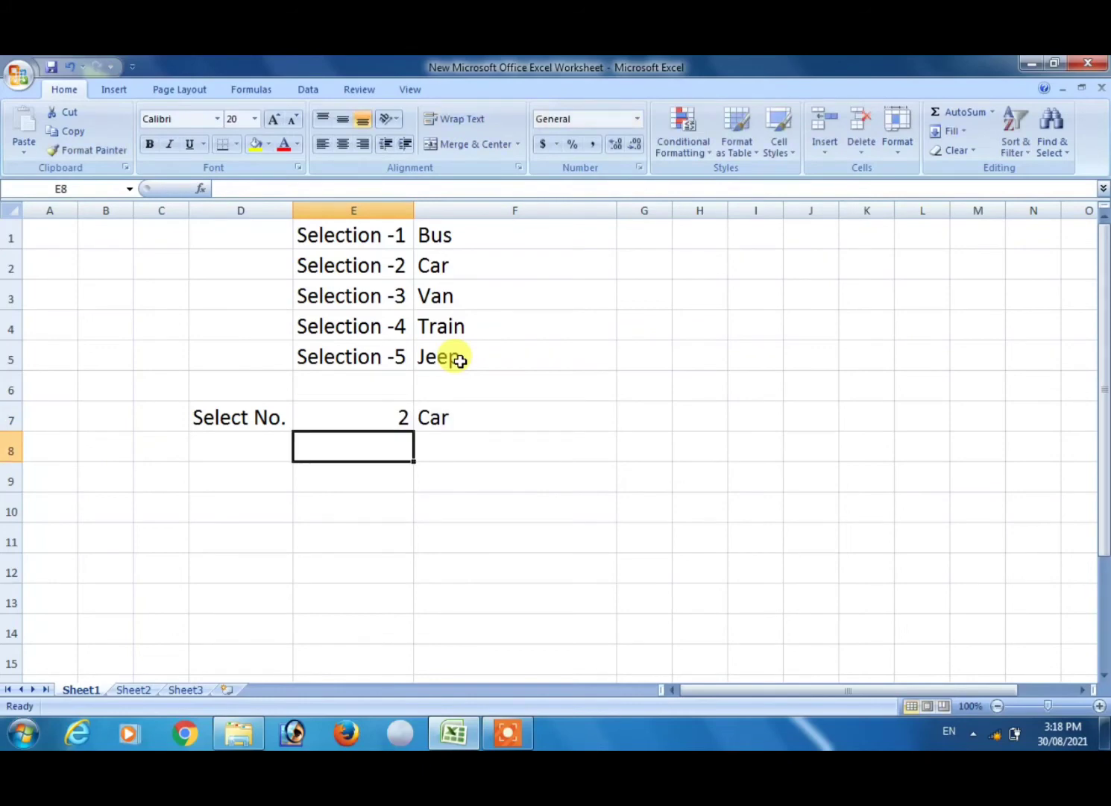
key("Up")
type("3")
key("Return")
key("Up")
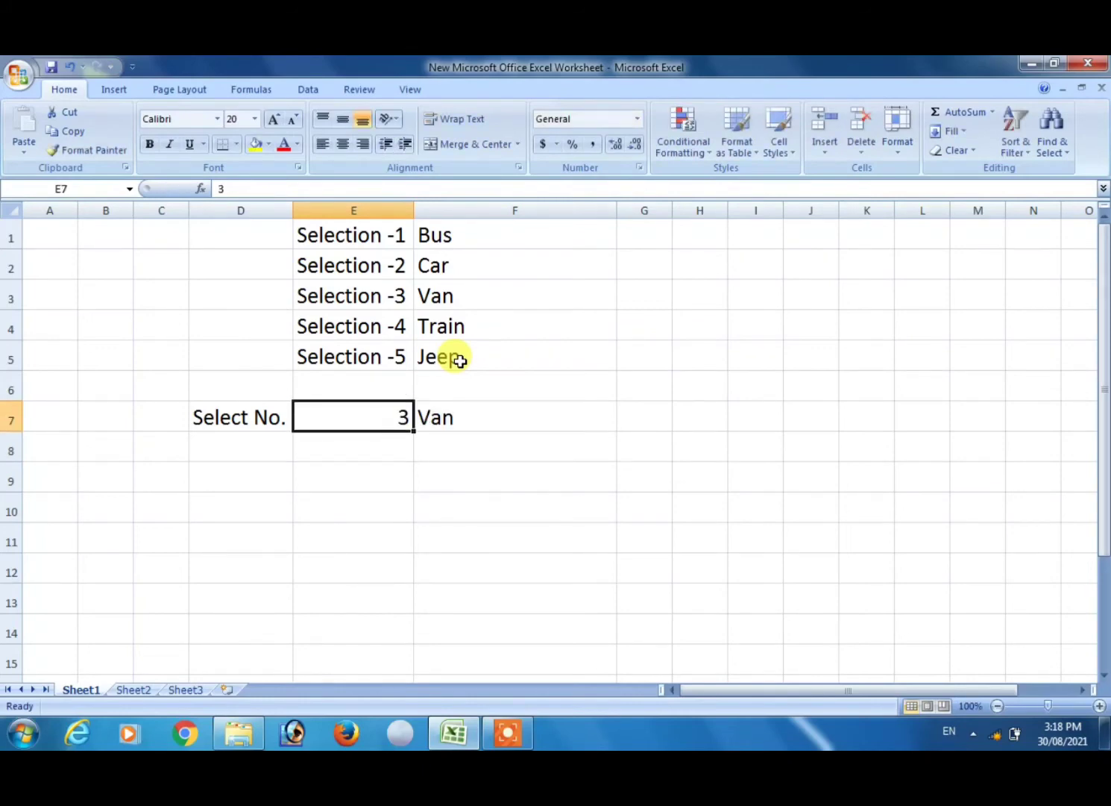
type("4")
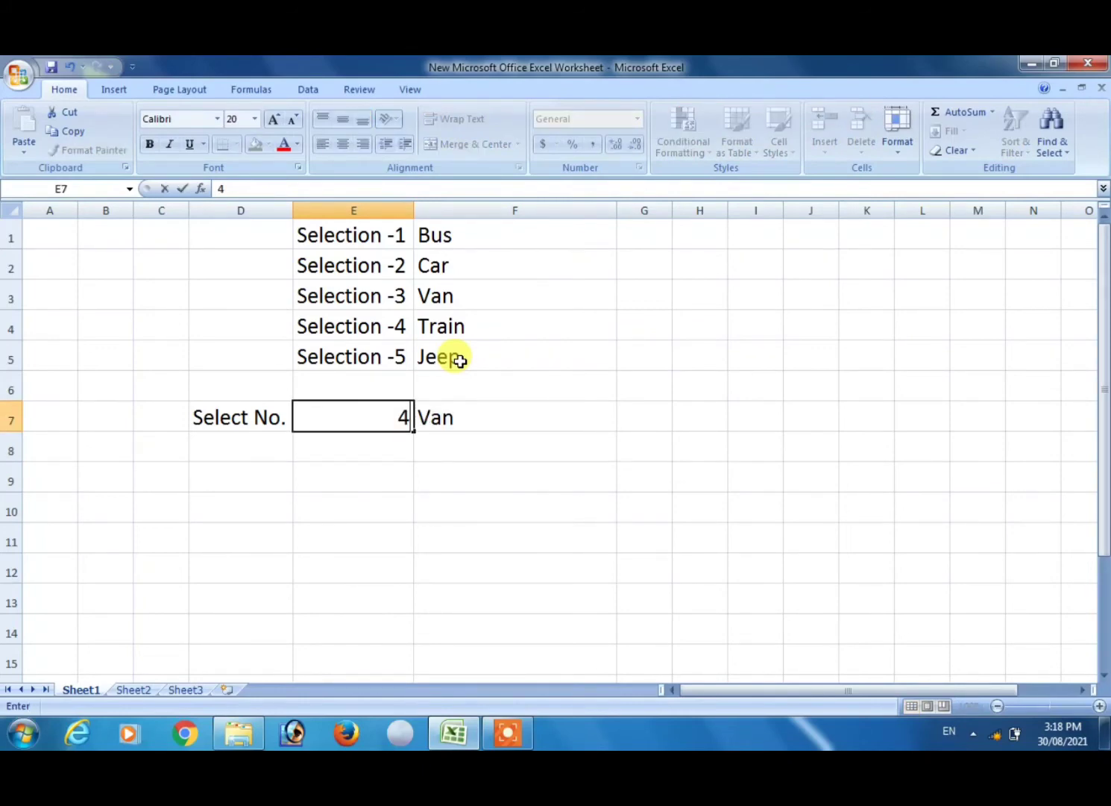
key("Return")
key("Up")
Set the selection number in cell E7 to 5.
type("5")
key("Return")
key("Up")
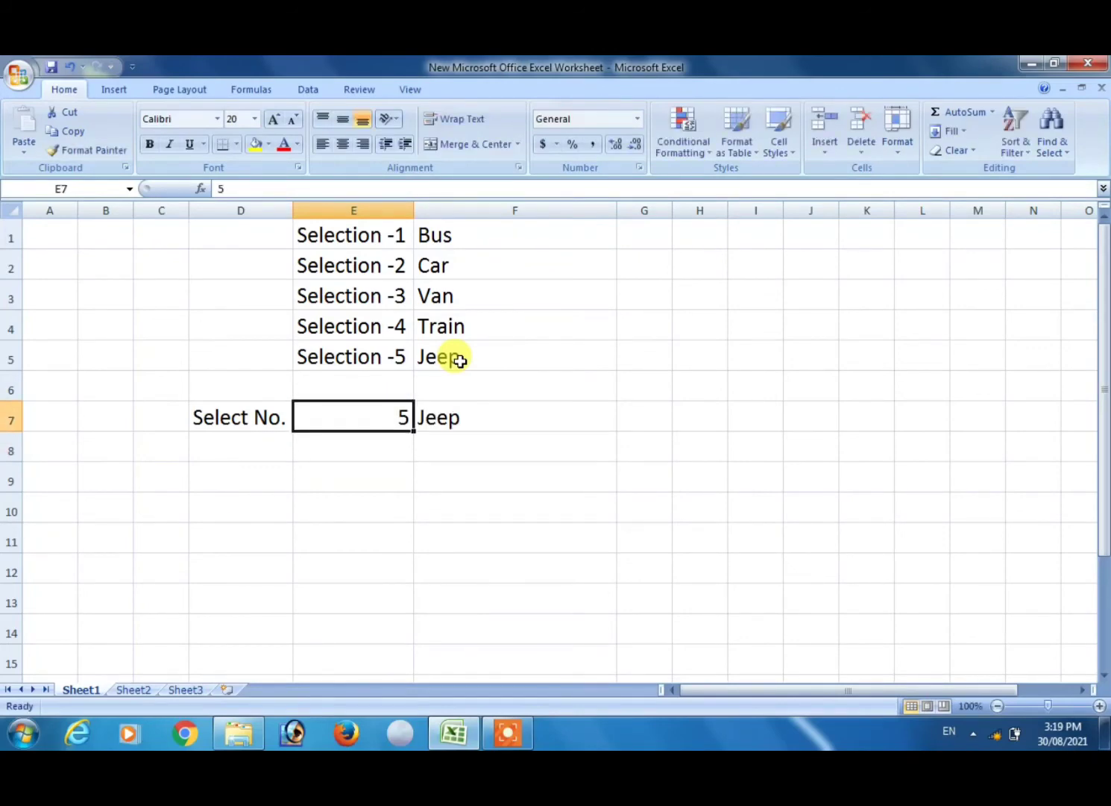
Fill the selection number cell E7 with yellow.
key("Left")
key("Right")
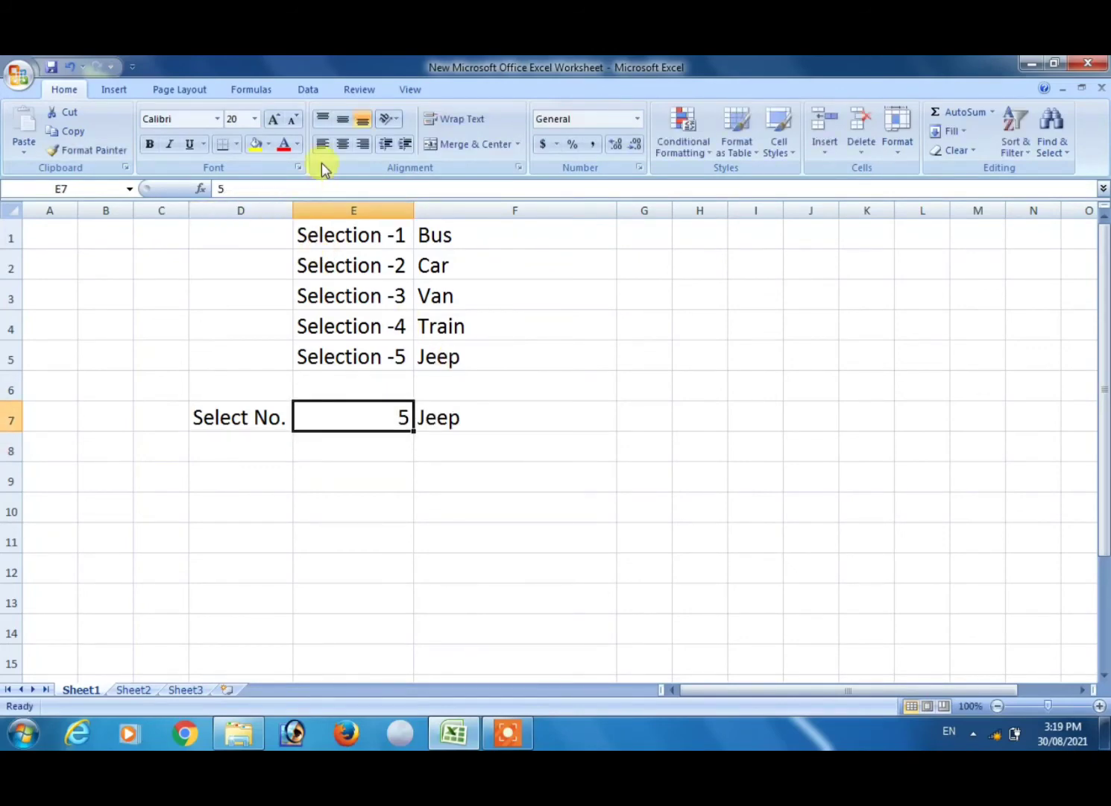
left_click(254, 146)
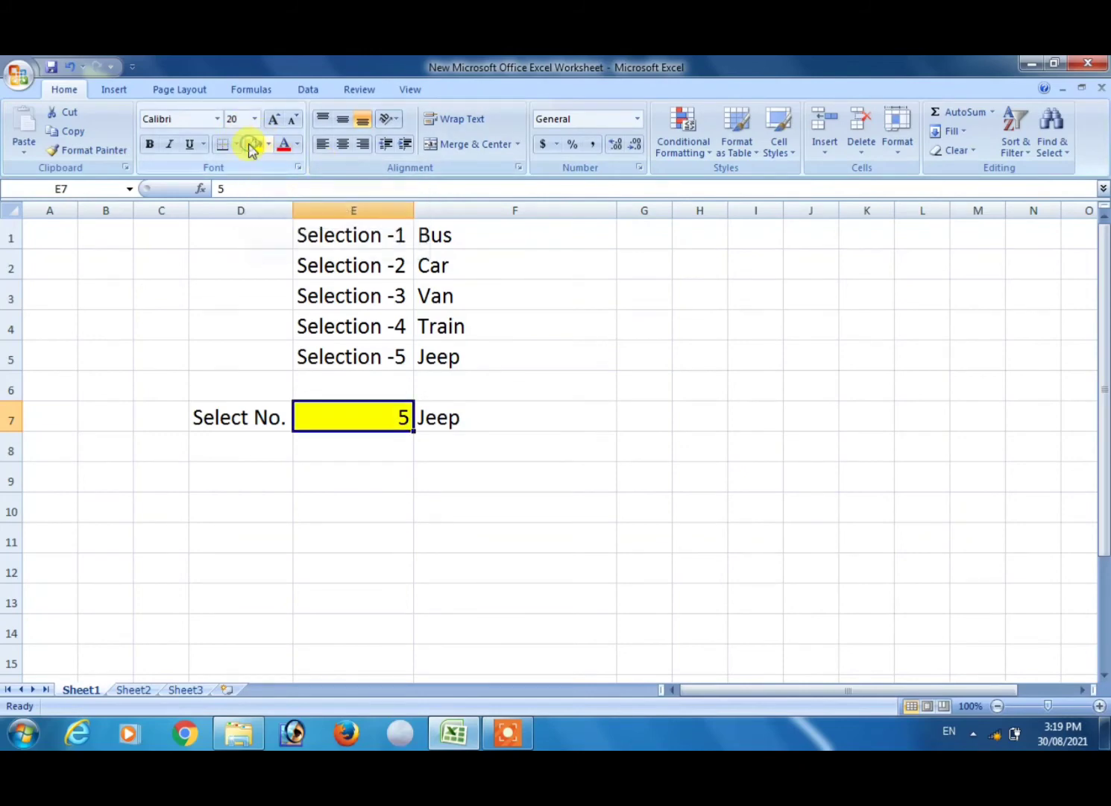
Test the CHOOSE formula again by entering 2 and 4 in turn as the selection number in cell E7.
type("2")
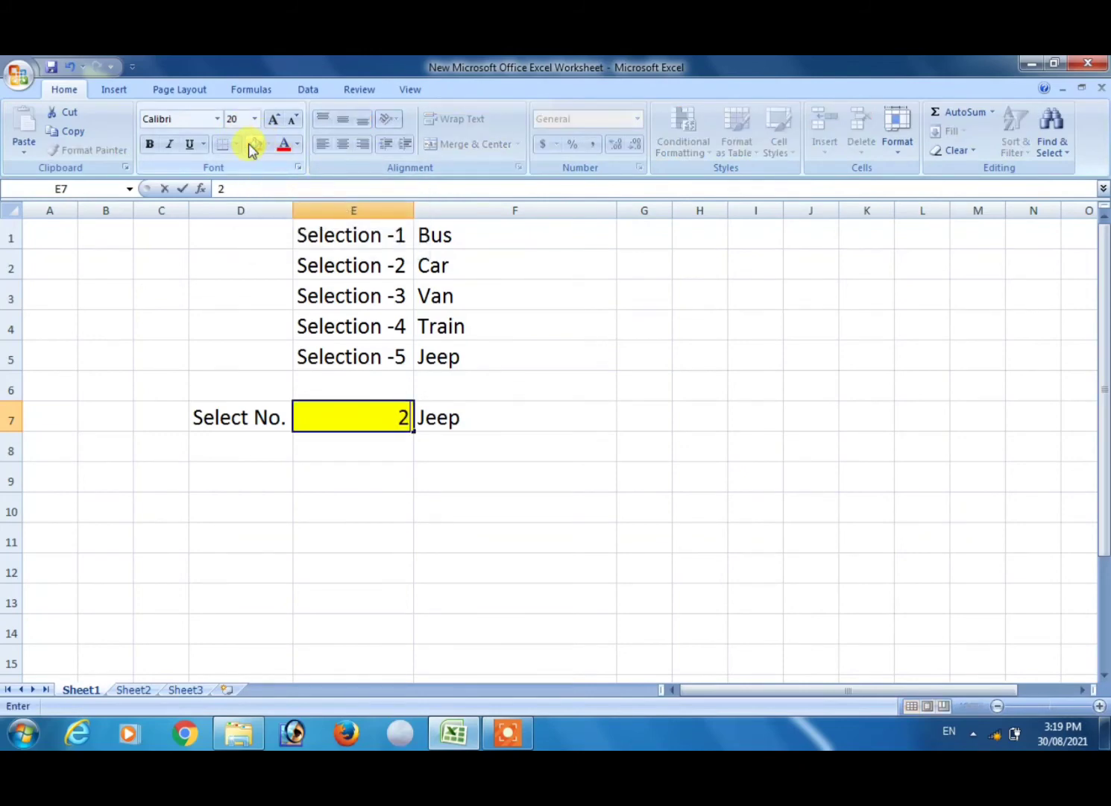
key("Return")
key("Up")
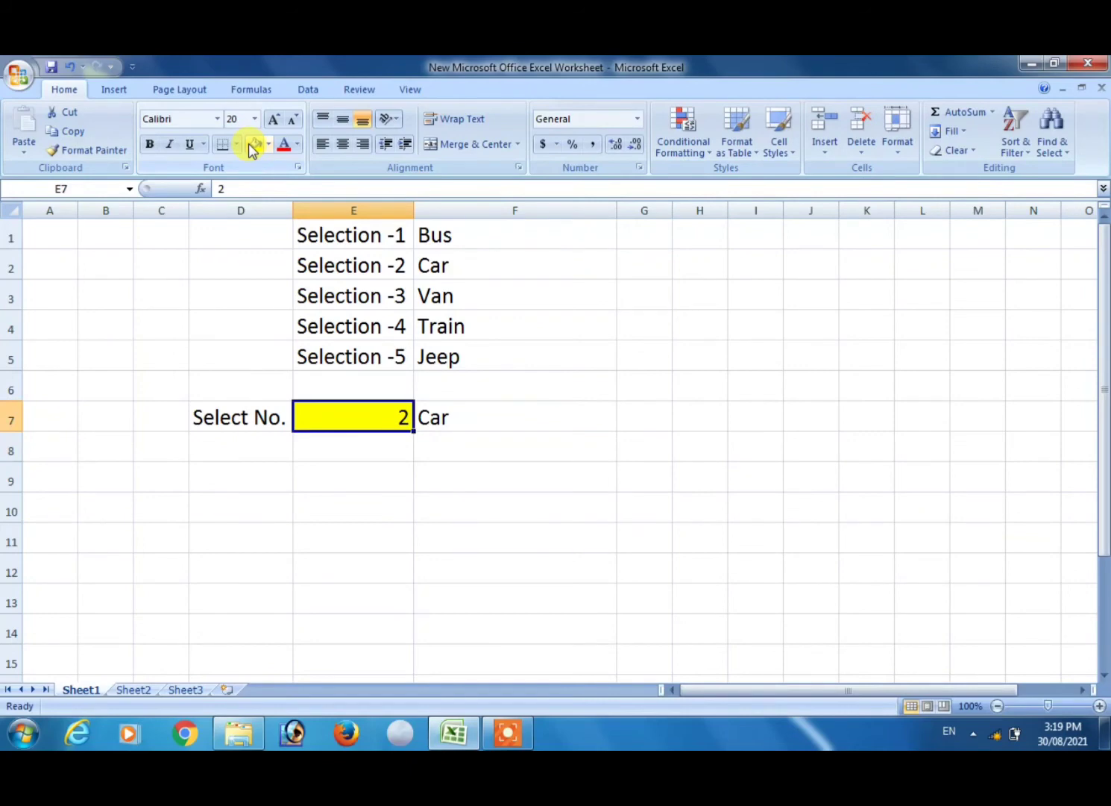
type("4")
key("Return")
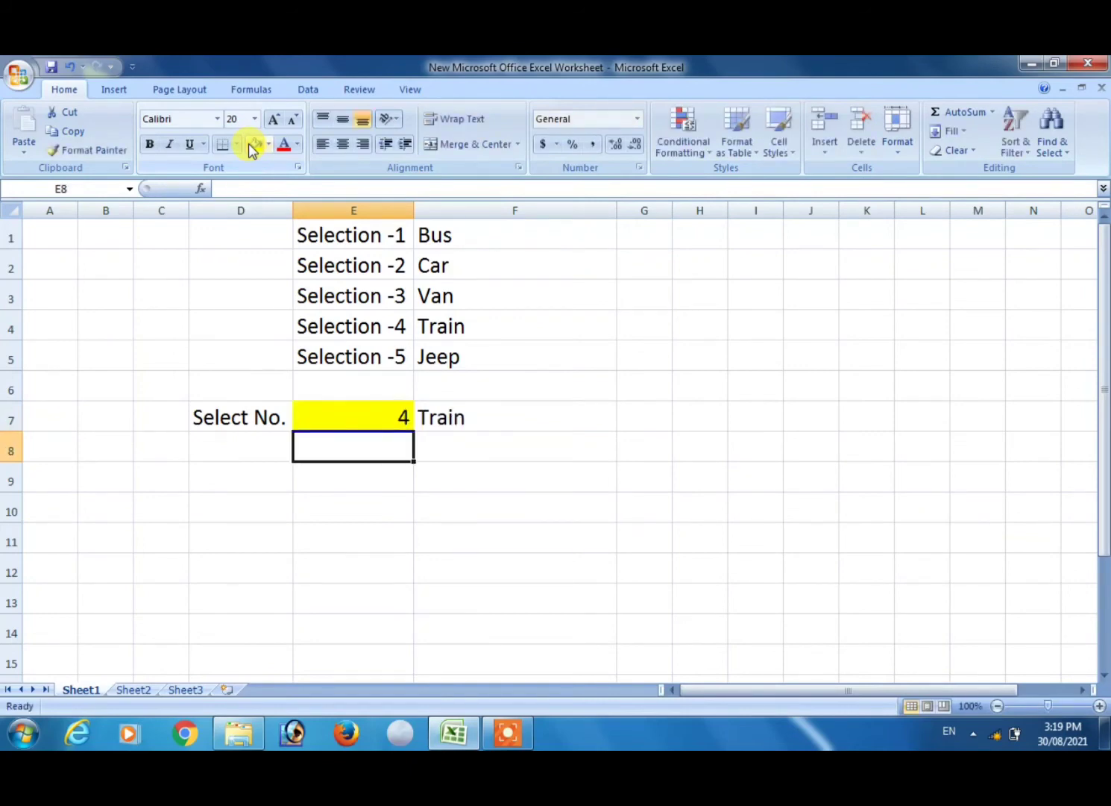
key("Up")
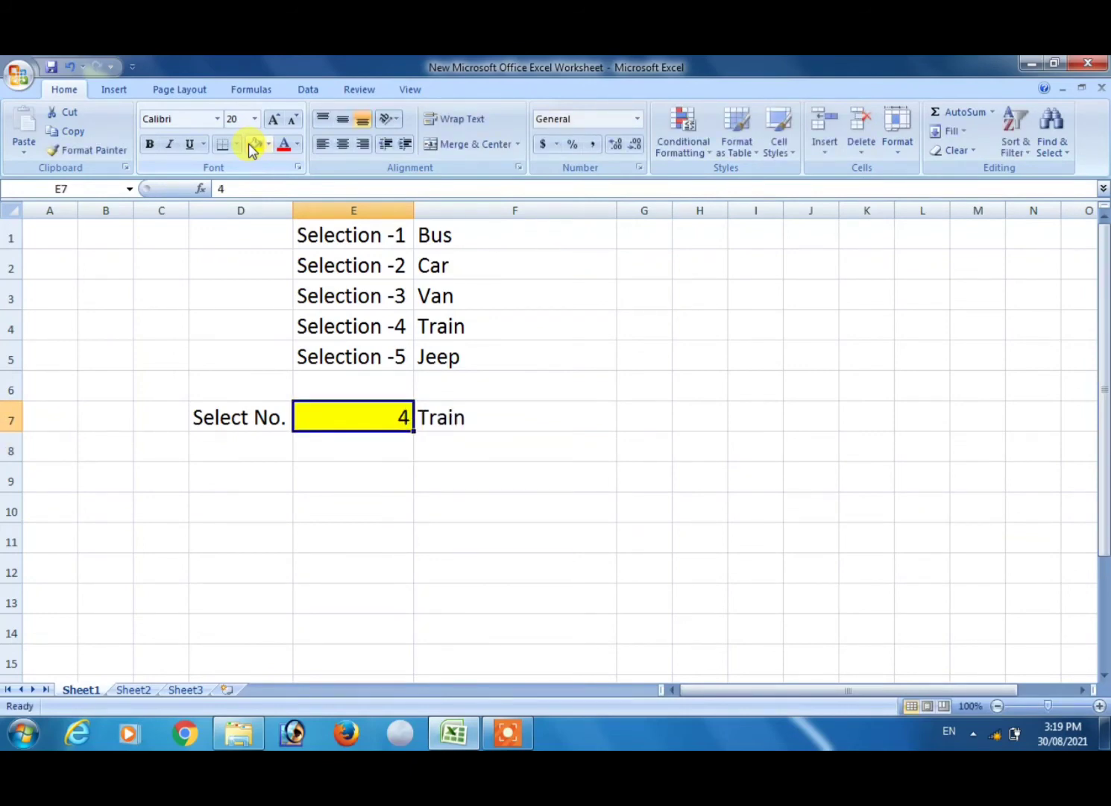
Test the formula with an out-of-range selection number by entering 6 in cell E7.
type("6")
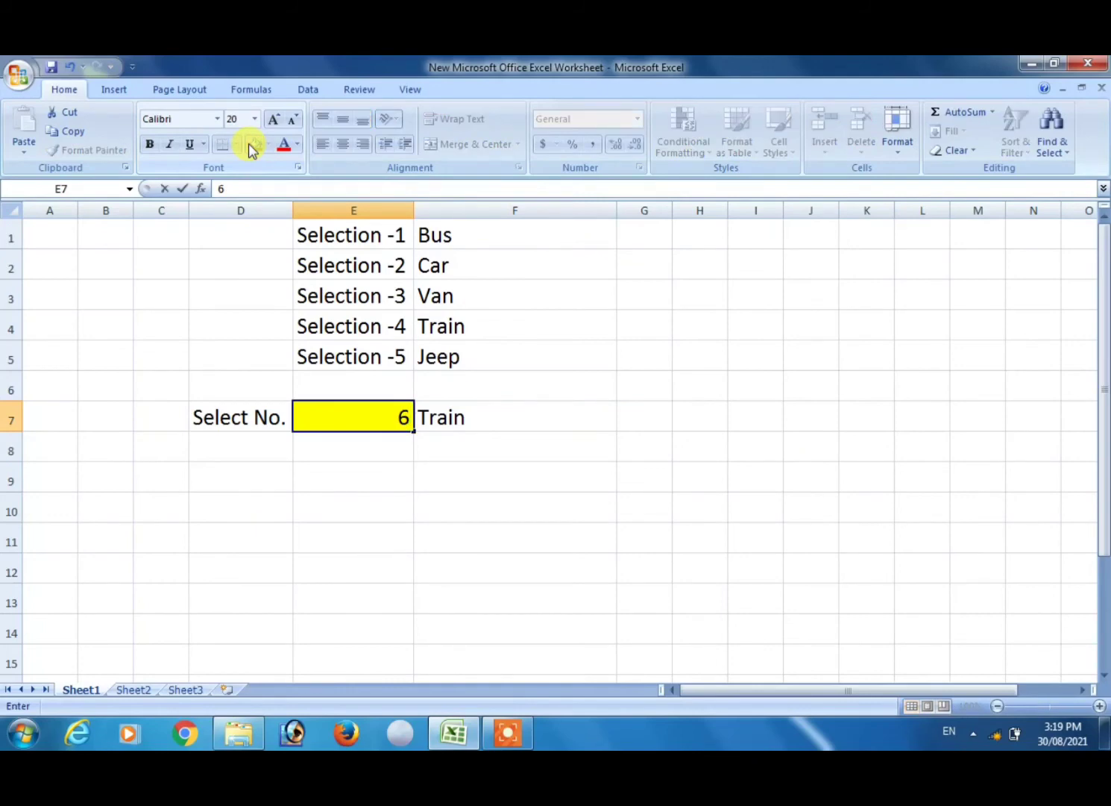
key("Return")
key("Up")
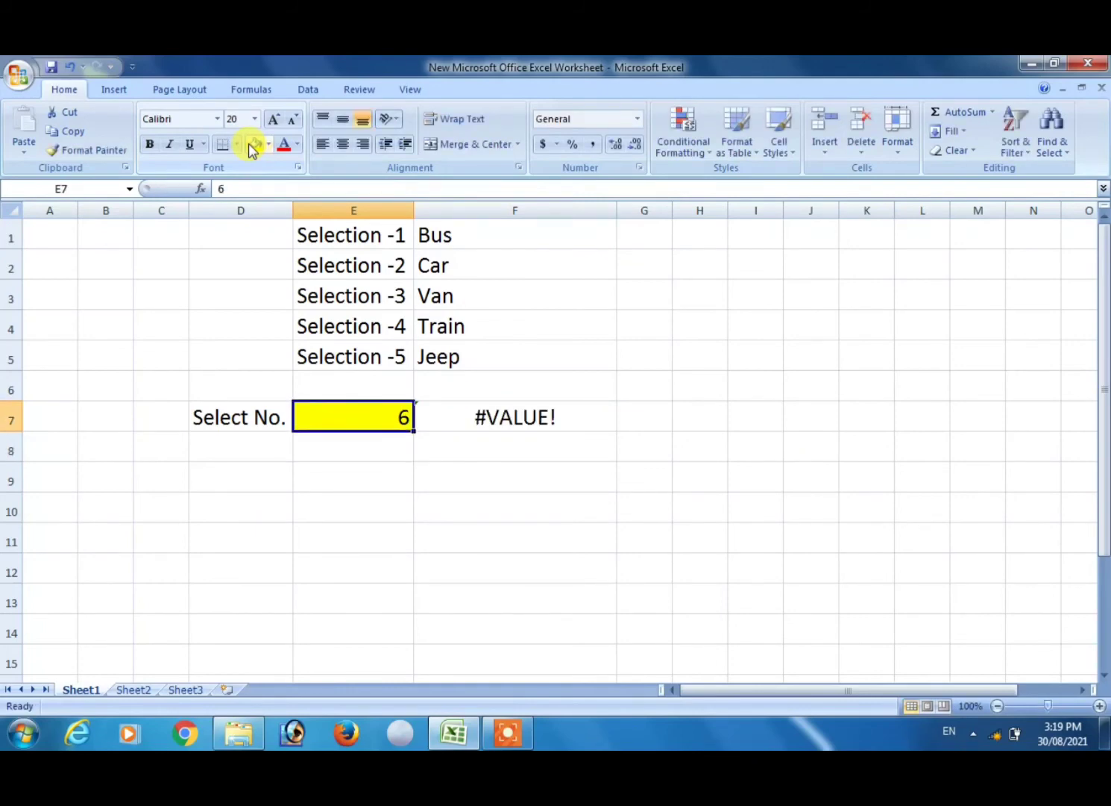
Test the formula with valid selection numbers again by entering 2 and 1 in turn in cell E7.
type("2")
key("Return")
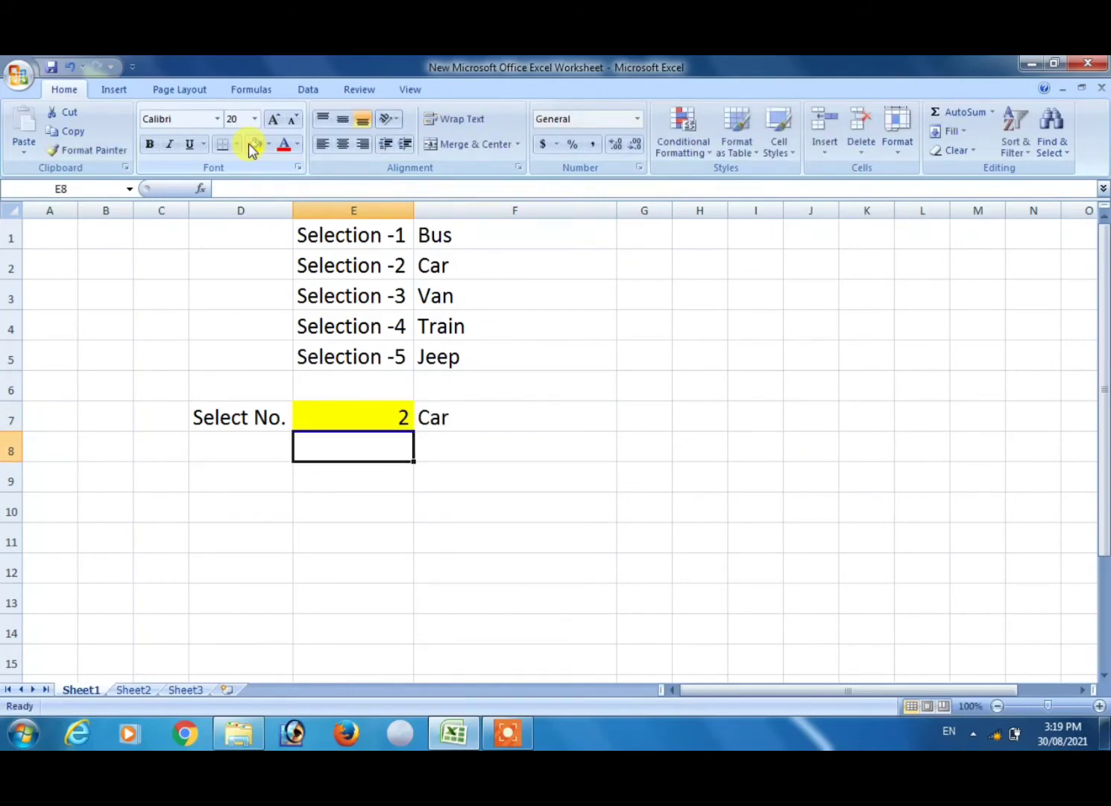
key("Up")
type("1")
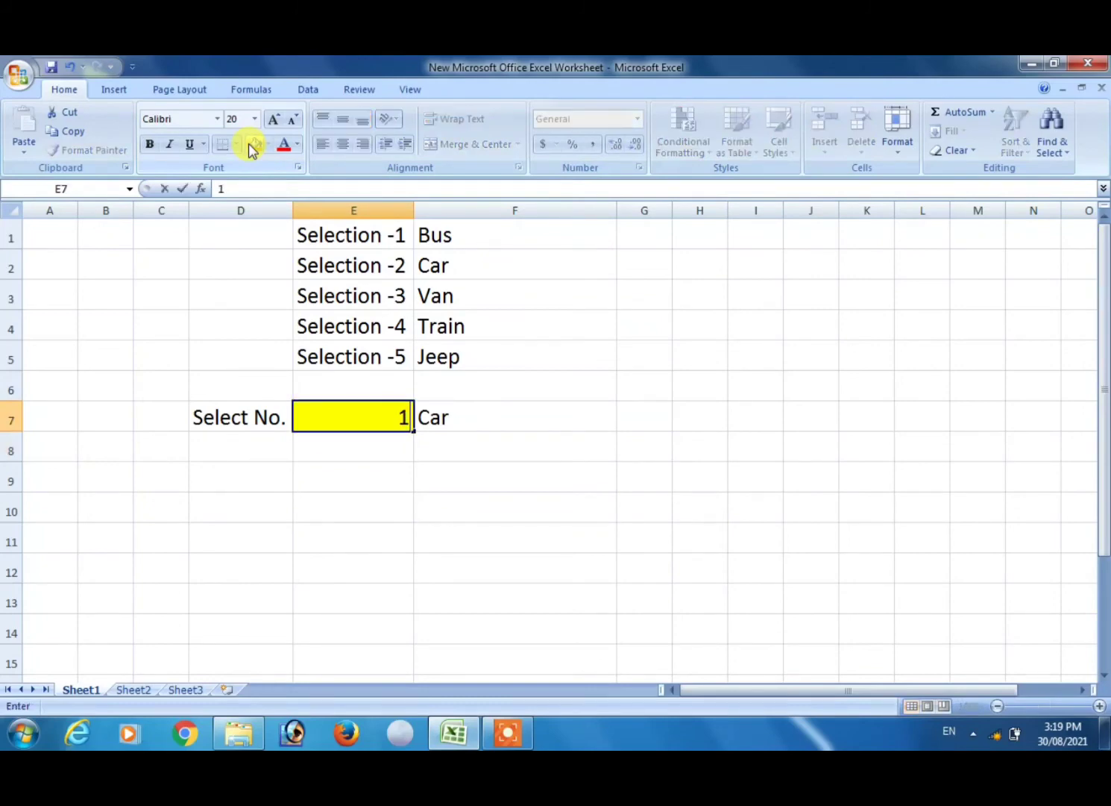
key("Return")
key("Up")
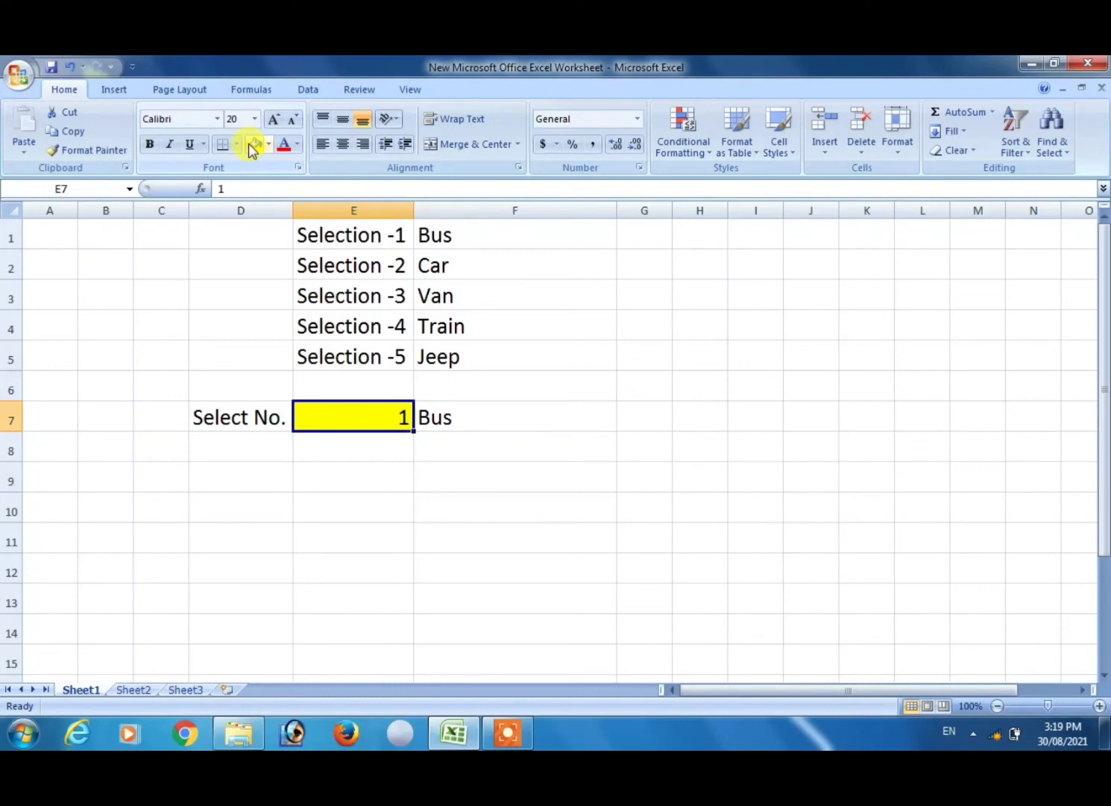
Set the selection number in cell E7 to 4.
type("4")
key("Return")
key("Up")
Enter the closing note "Thank you for watching this video." in cell D10.
key("Right")
key("Down")
key("Down")
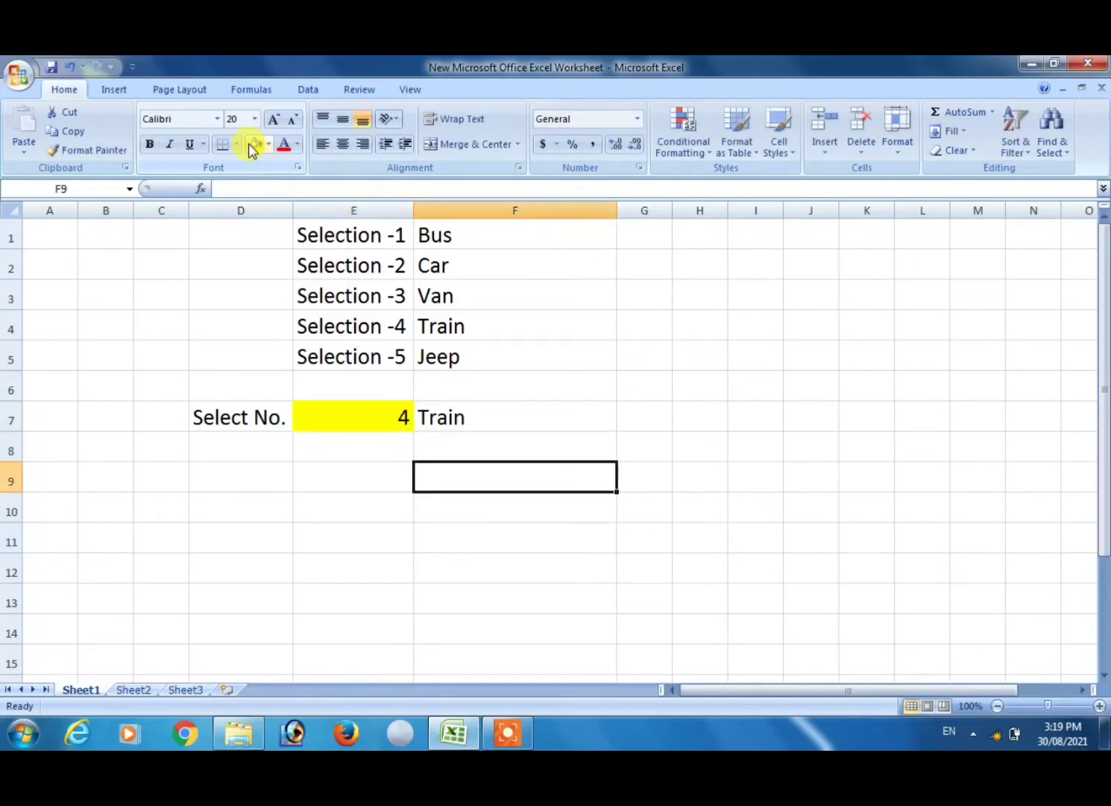
key("Left")
key("Left")
key("Down")
type("T")
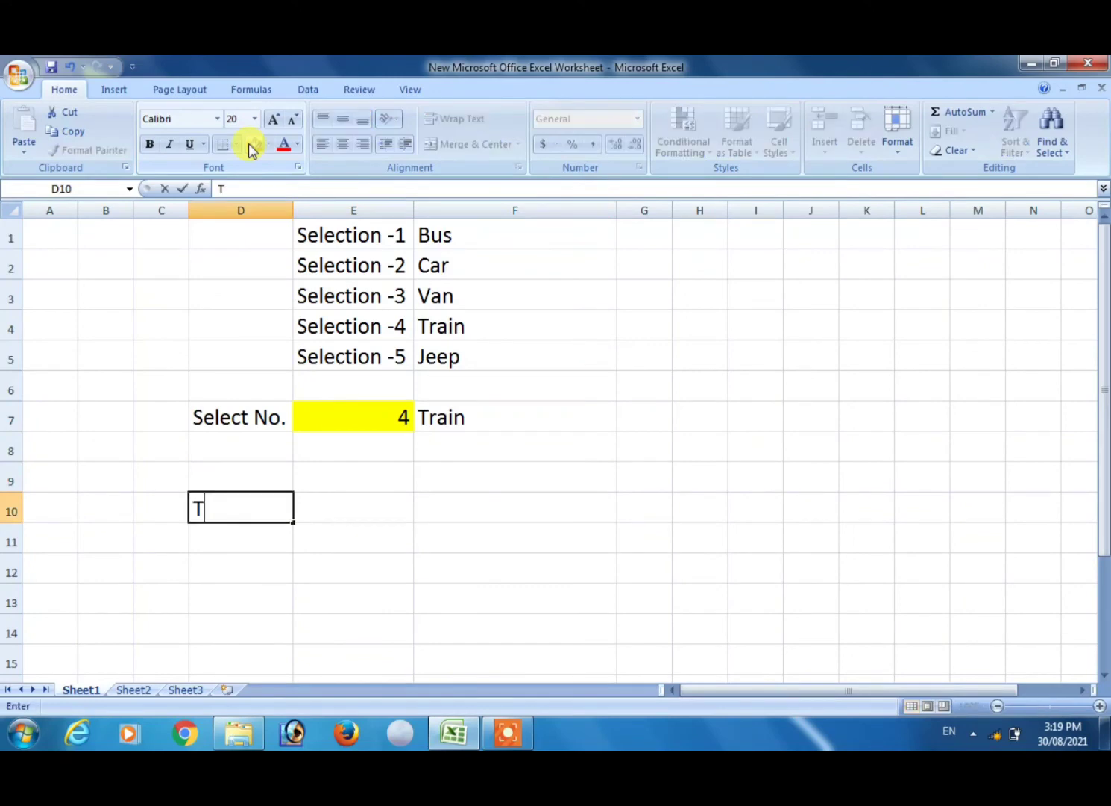
type("hank you")
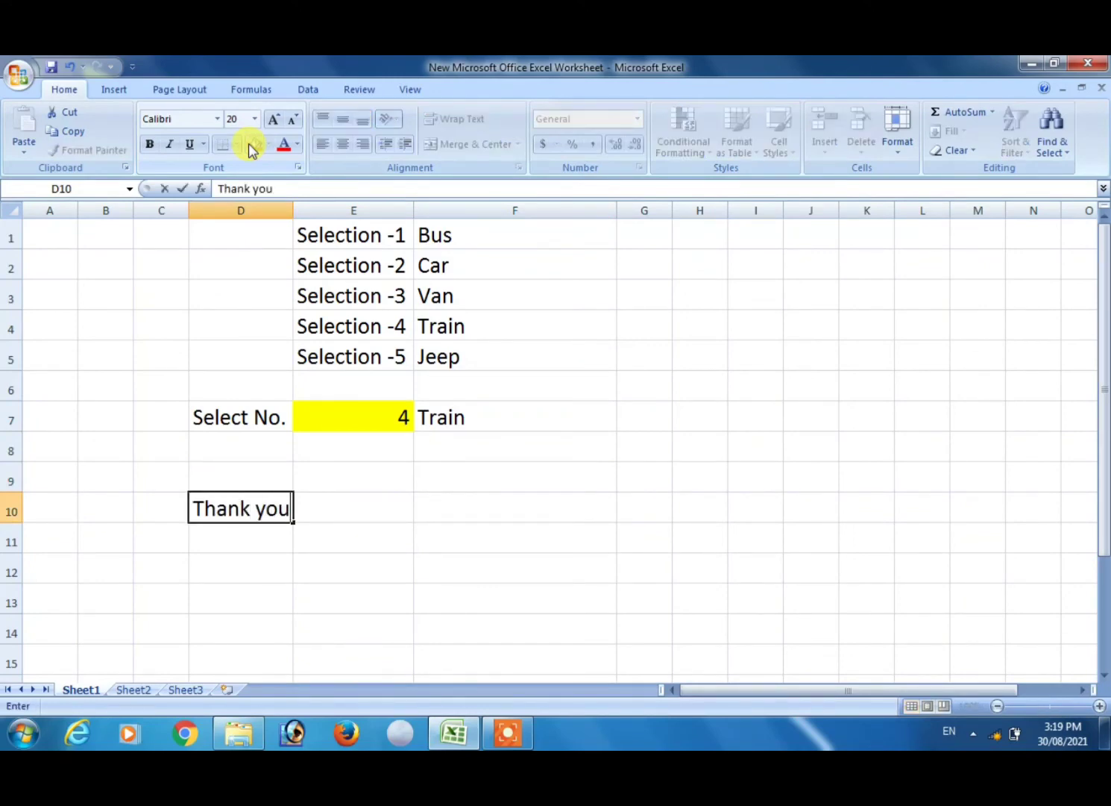
type(" for w")
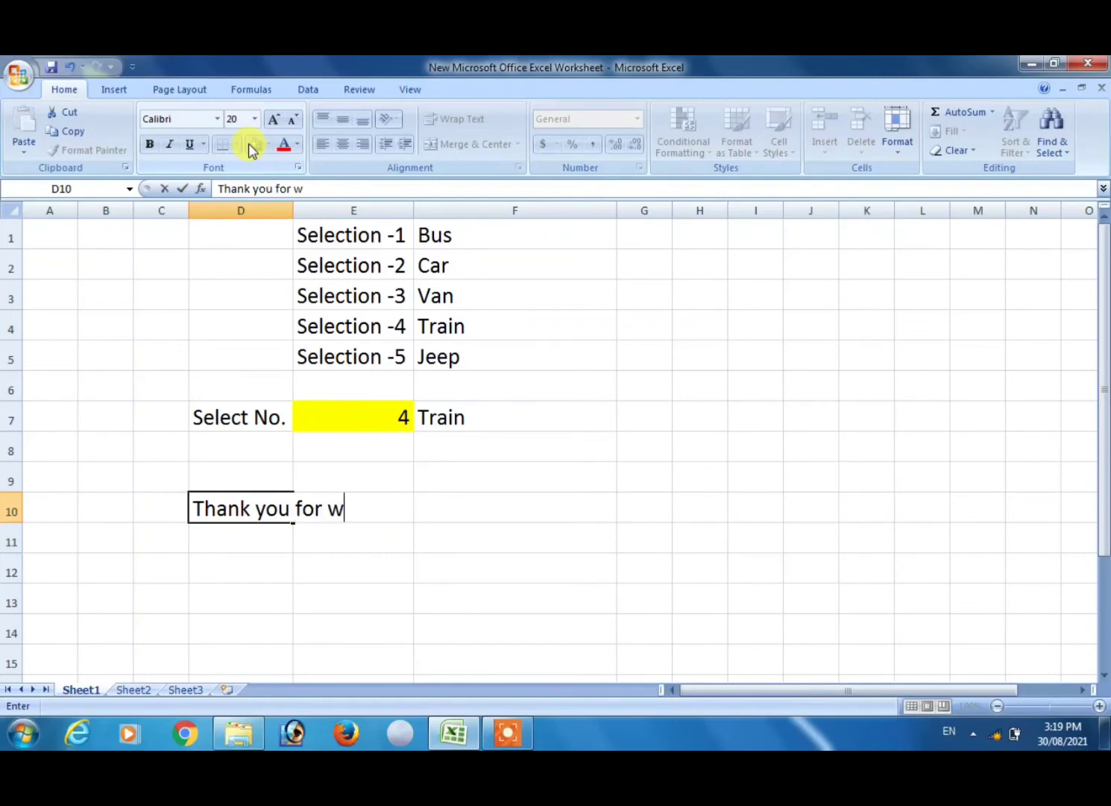
type("atching this")
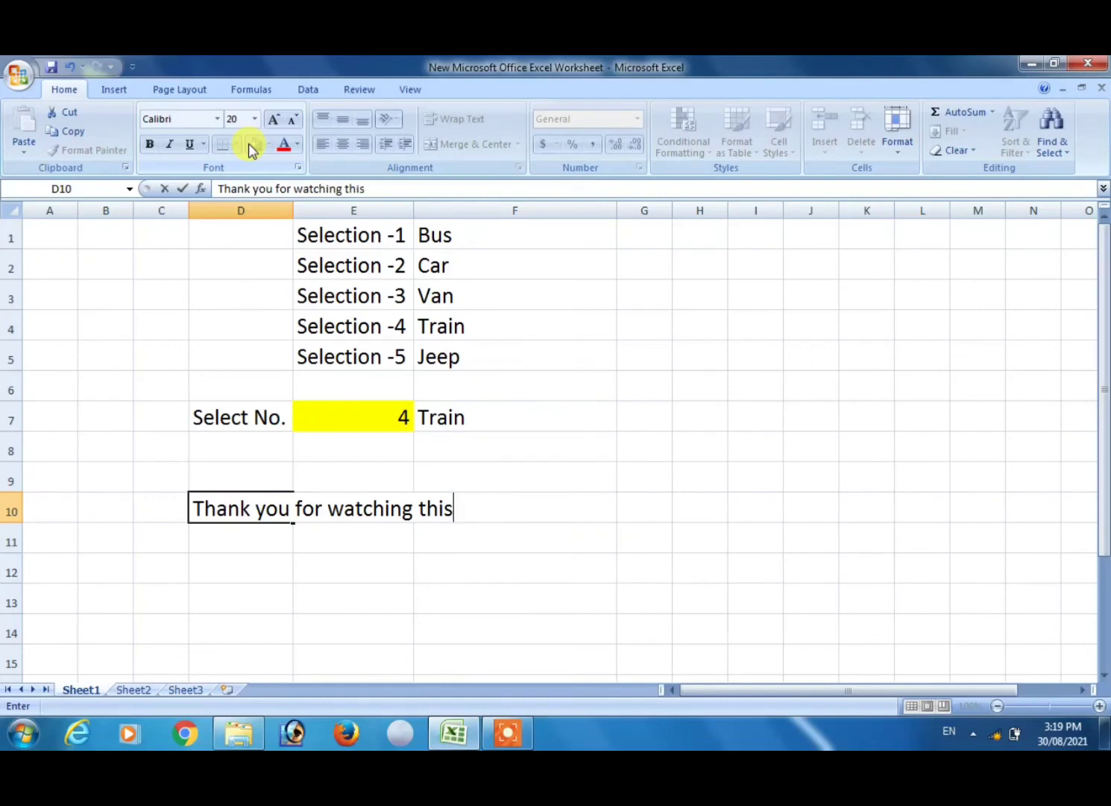
type(" video")
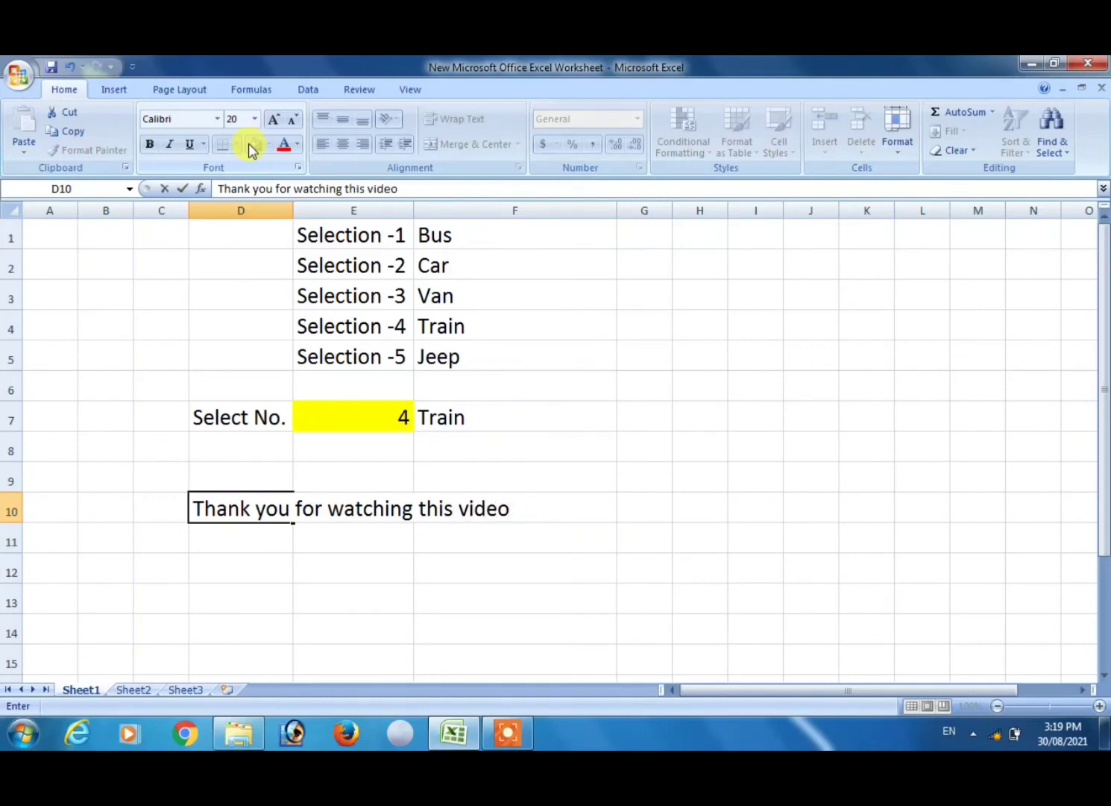
type(".")
key("Return")
key("Return")
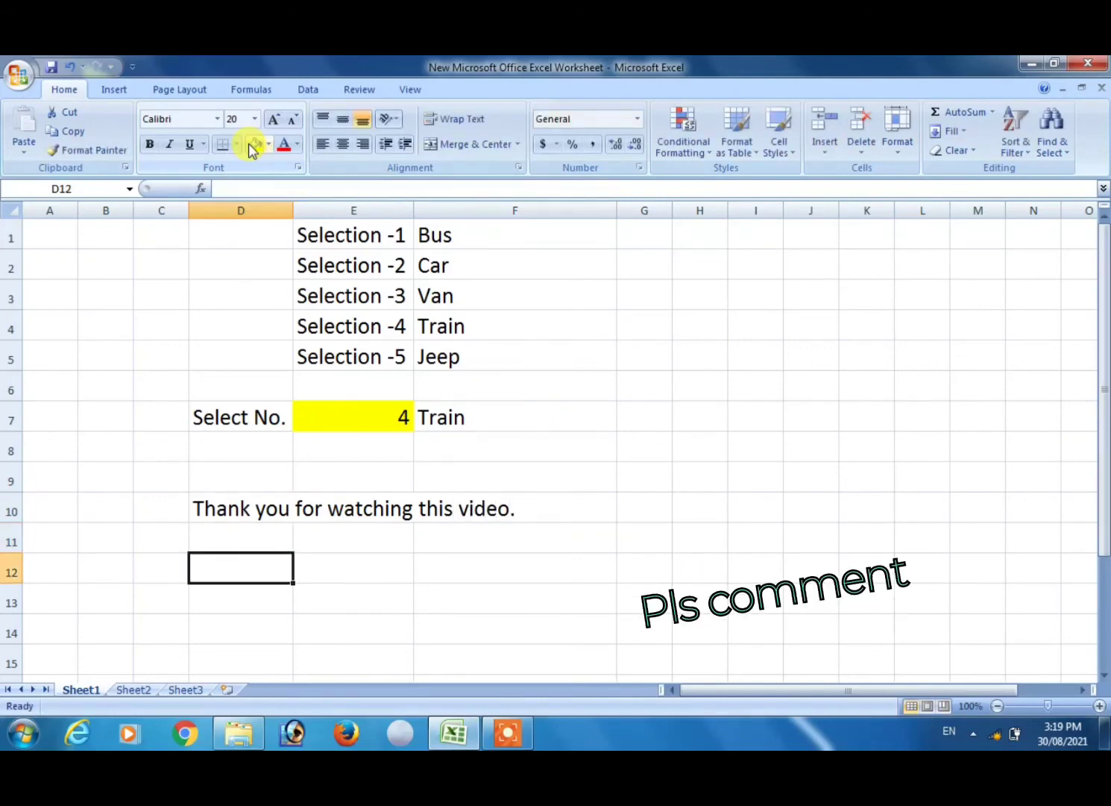
Enter "Youtube channel Name:" followed by the channel's name in cell D12.
type("Youtu")
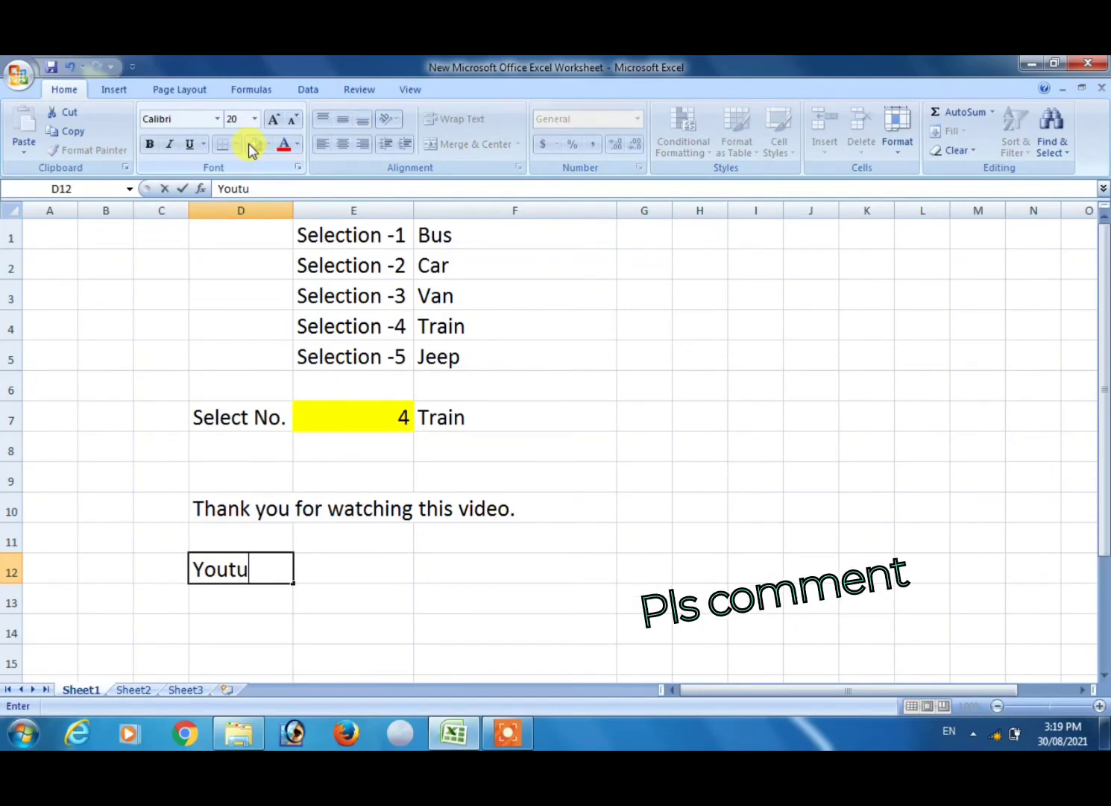
type("be ch")
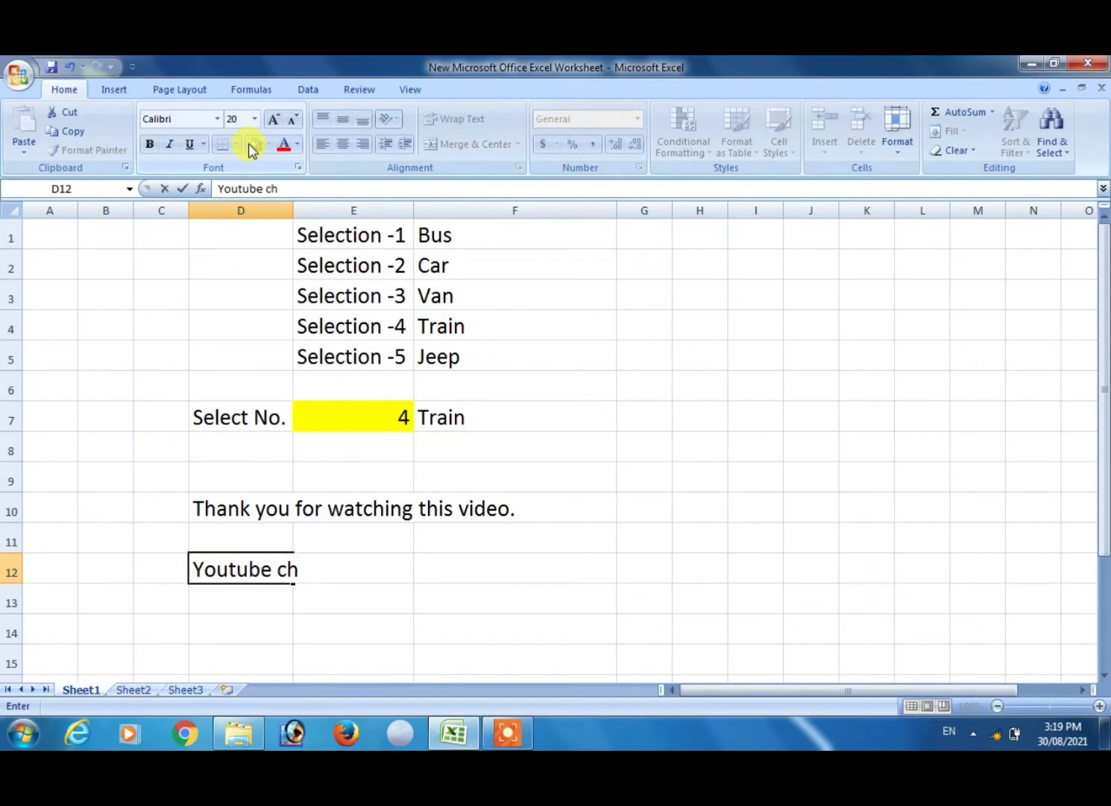
type("annel Nme")
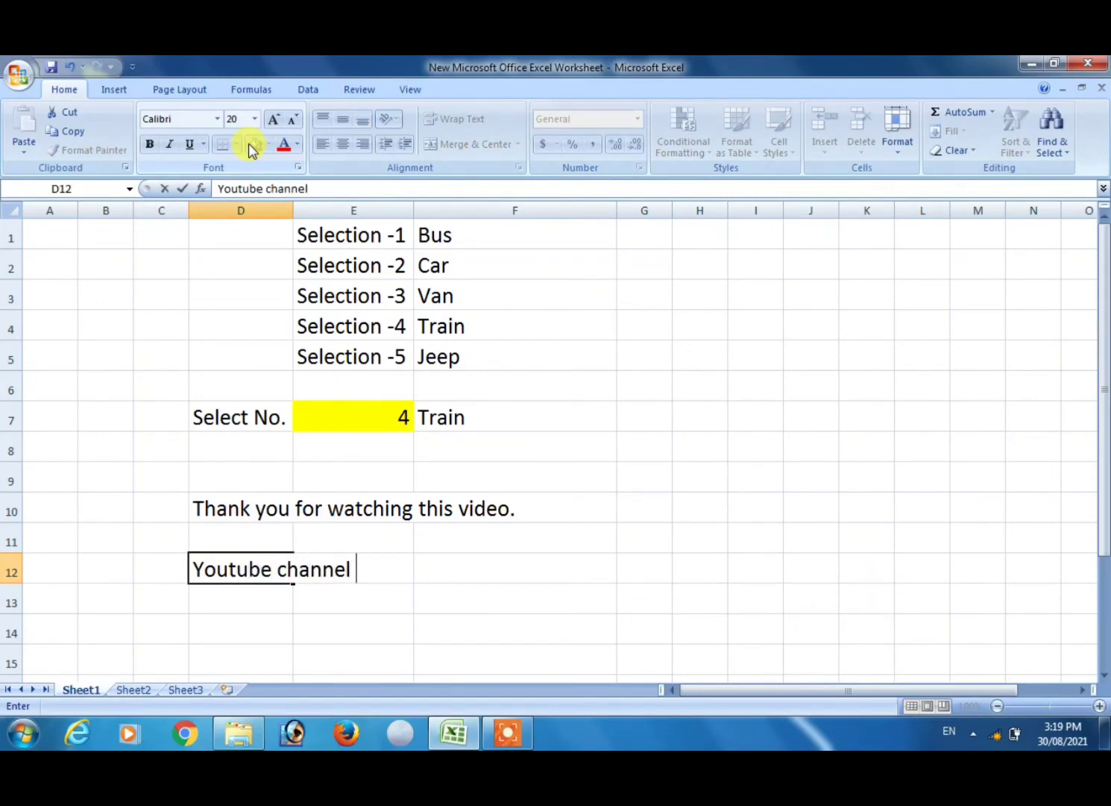
key("BackSpace")
key("BackSpace")
type("aa")
key("BackSpace")
type("me: Nagel")
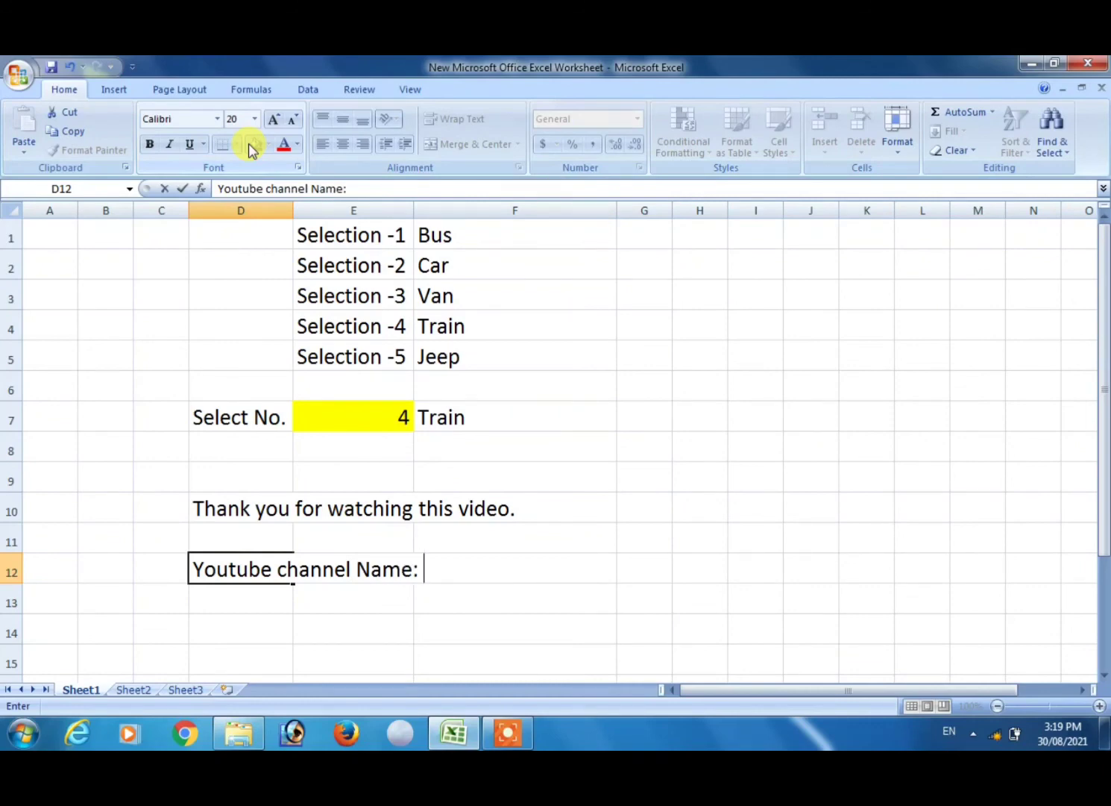
type("la ")
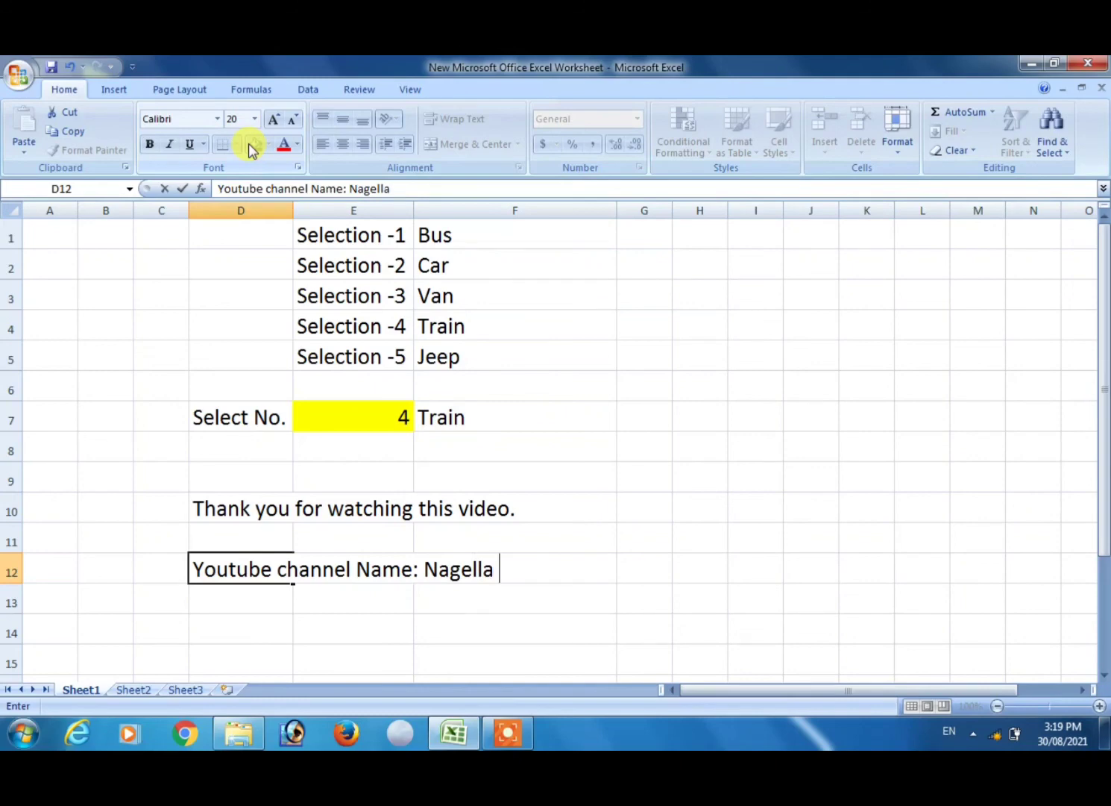
type("teja")
key("Return")
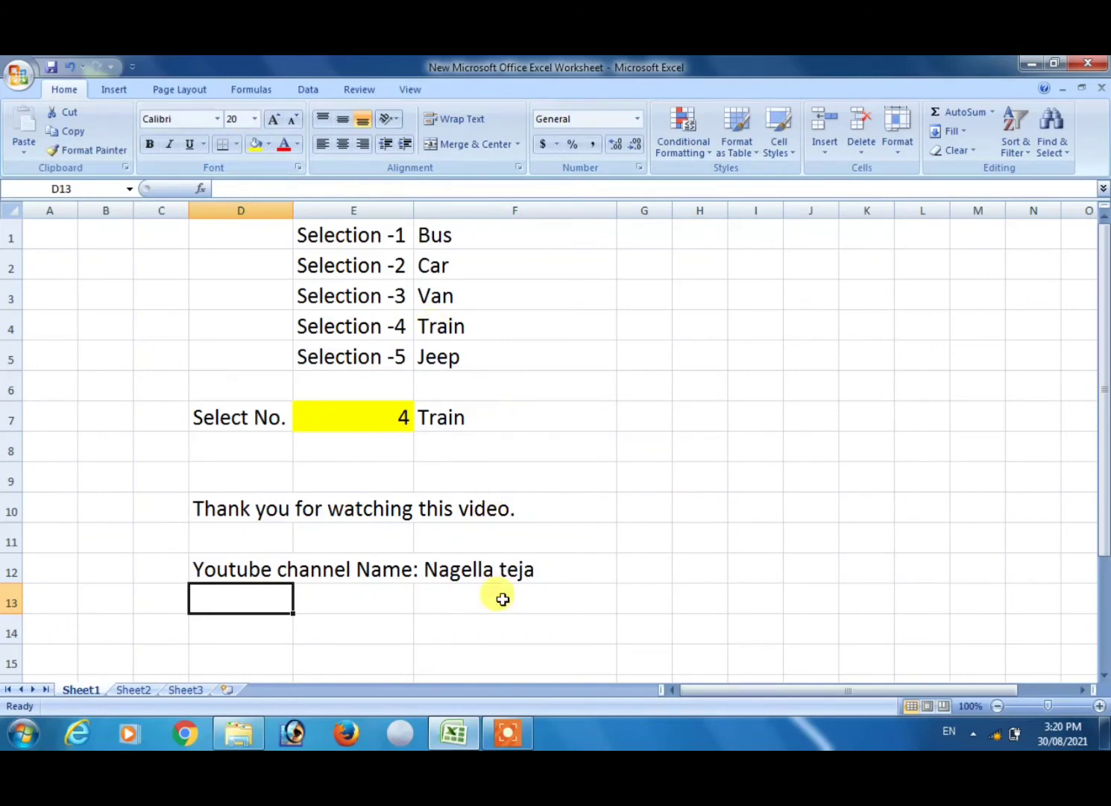
left_click(508, 731)
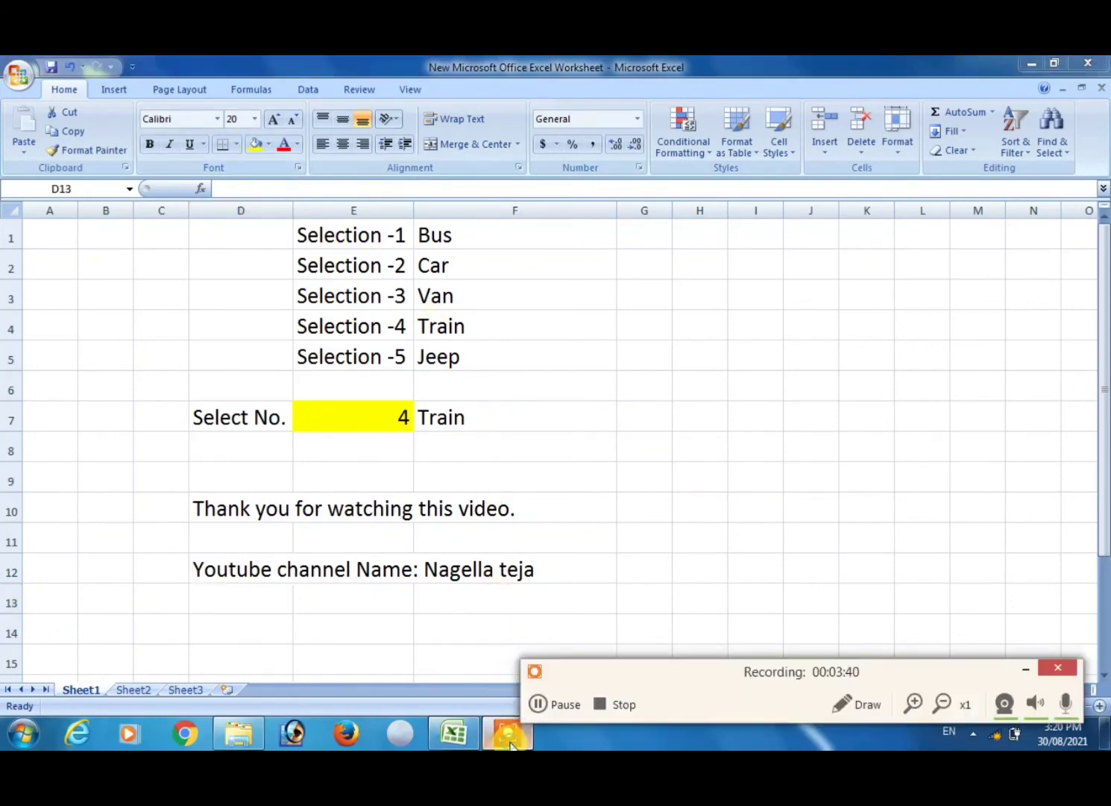
left_click(616, 708)
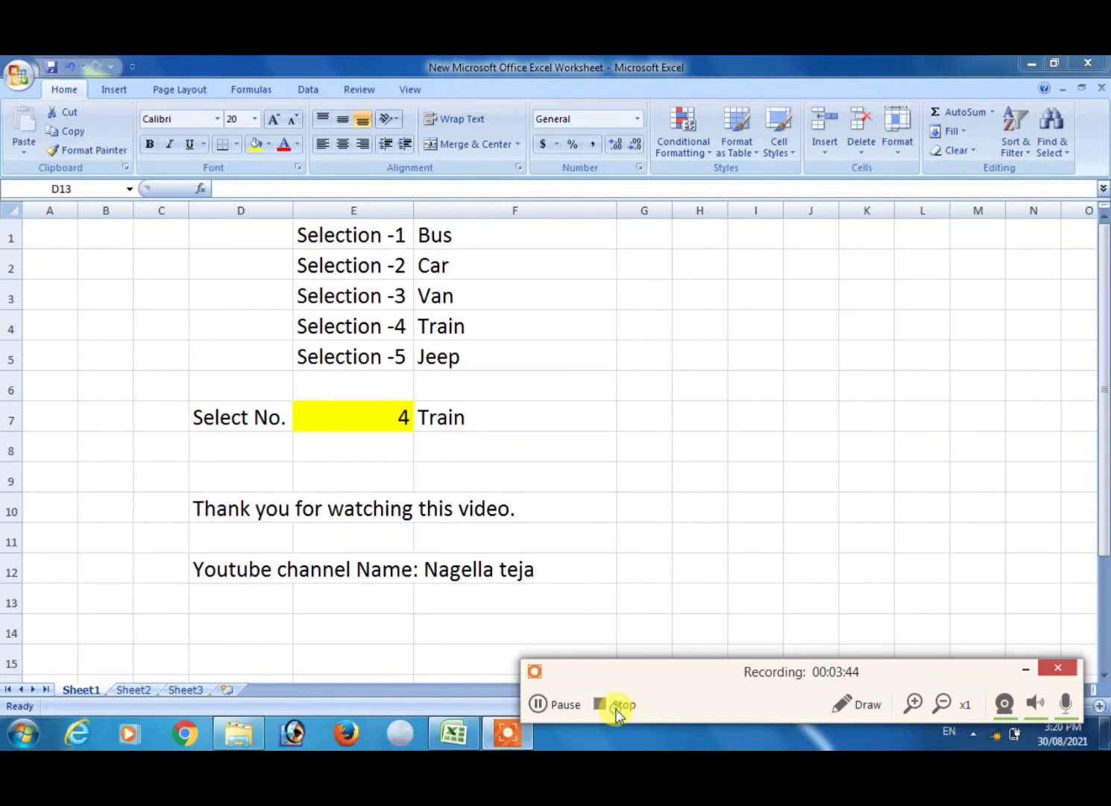